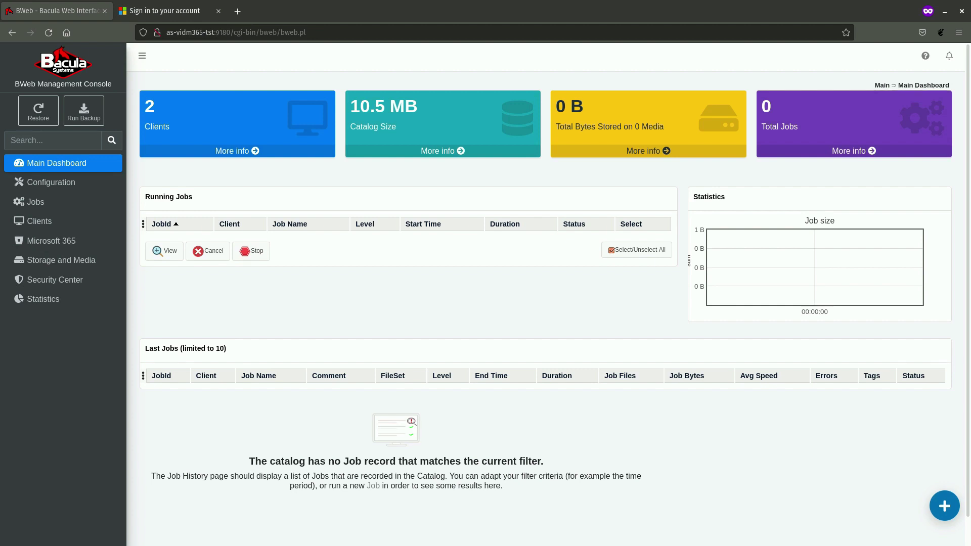
- Open Microsoft 365 FileSets with Autocommit on for m365-client, and start adding a new fileset
{"action": "left_click", "coordinate": [86, 245]}
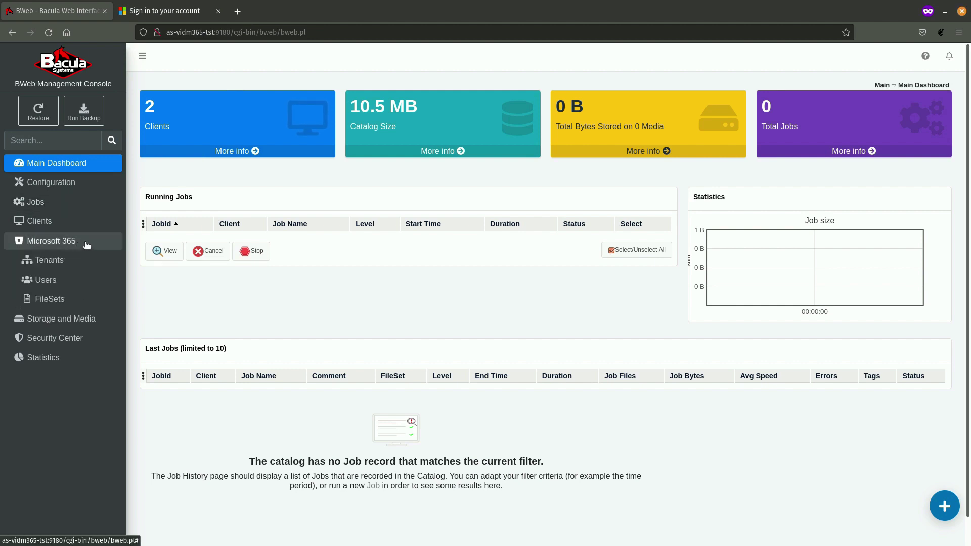
{"action": "left_click", "coordinate": [56, 300]}
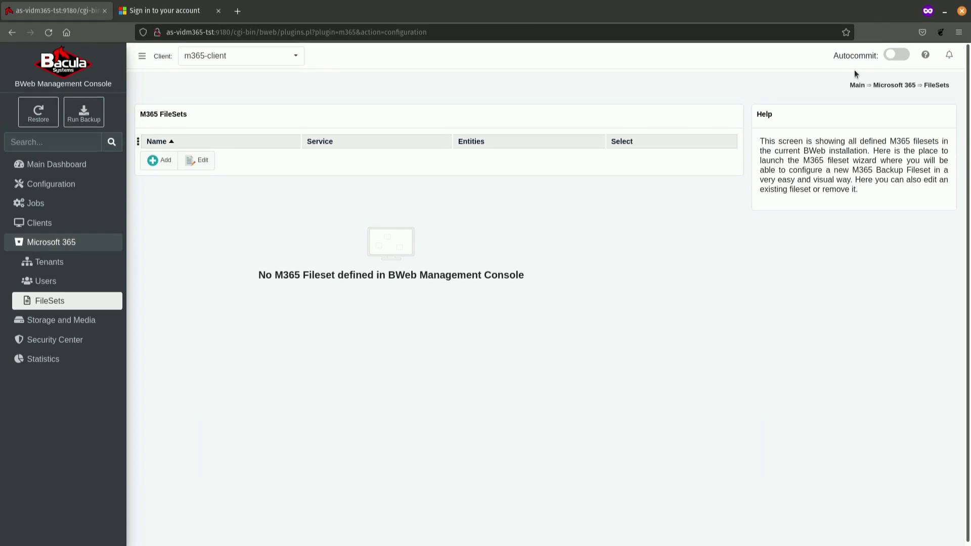
{"action": "left_click", "coordinate": [902, 57]}
{"action": "left_click", "coordinate": [297, 56]}
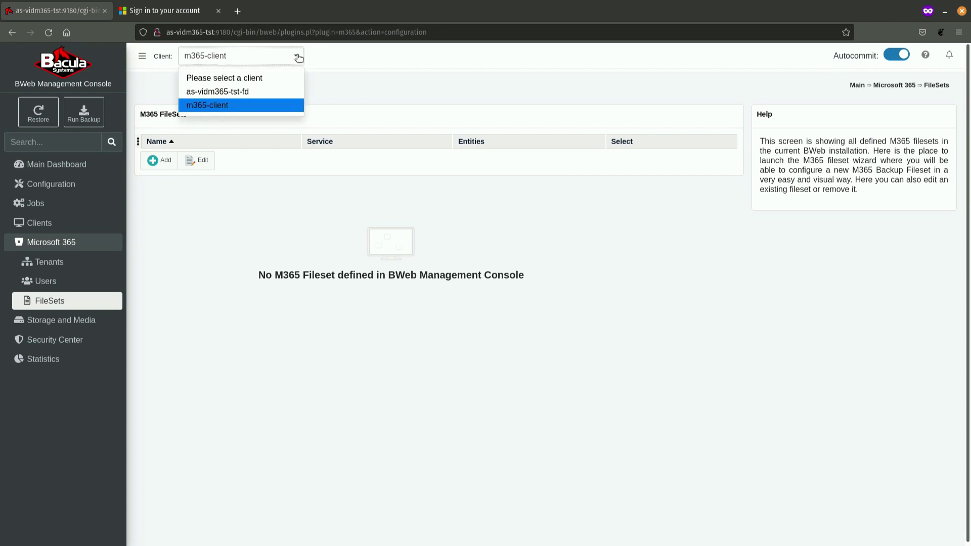
{"action": "left_click", "coordinate": [228, 106]}
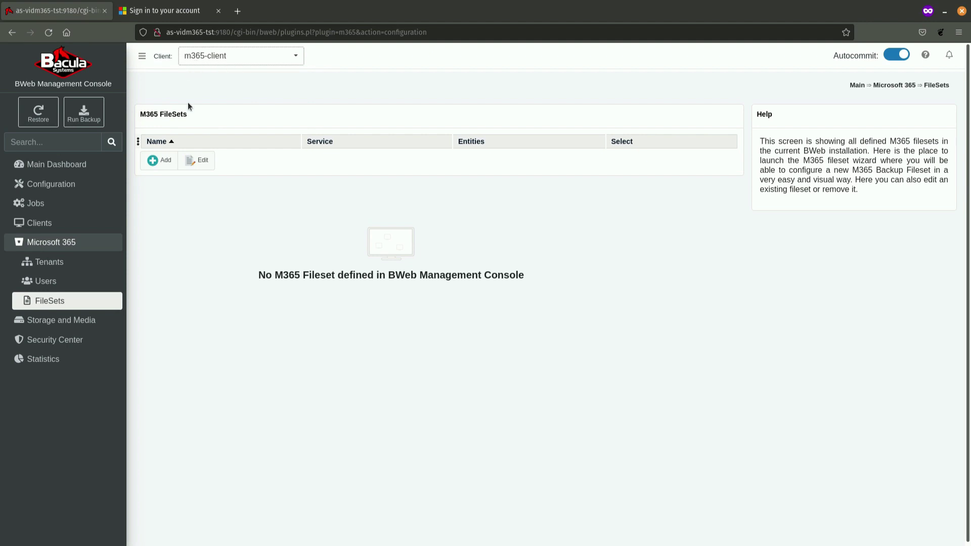
{"action": "left_click", "coordinate": [151, 163]}
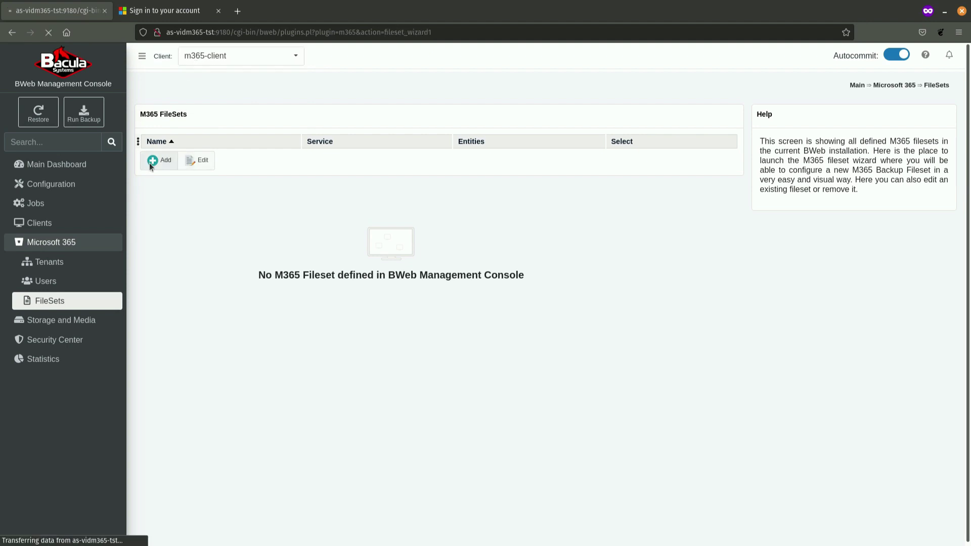
- Choose tenant n36j.onmicrosoft.com in Step 1 and continue to entity selection
{"action": "left_click", "coordinate": [507, 142]}
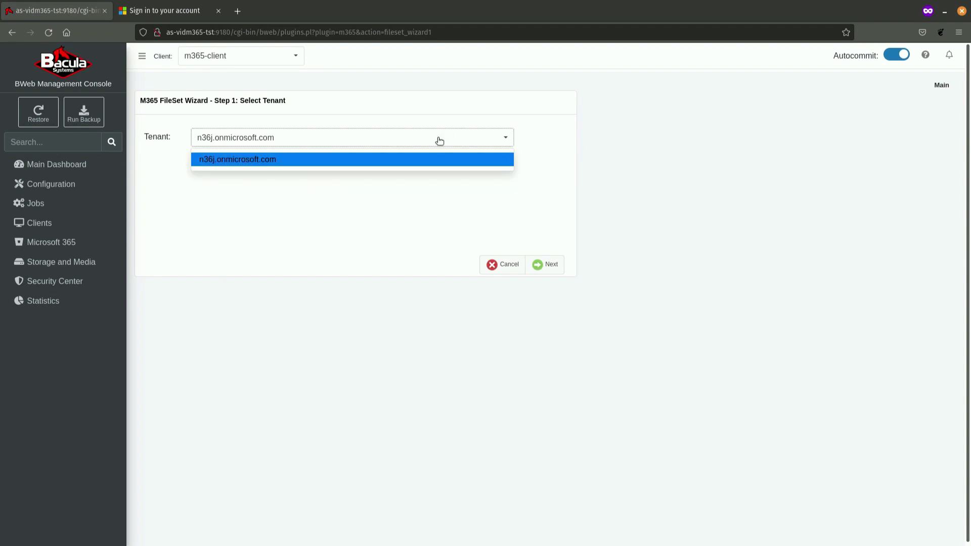
{"action": "left_click", "coordinate": [532, 147]}
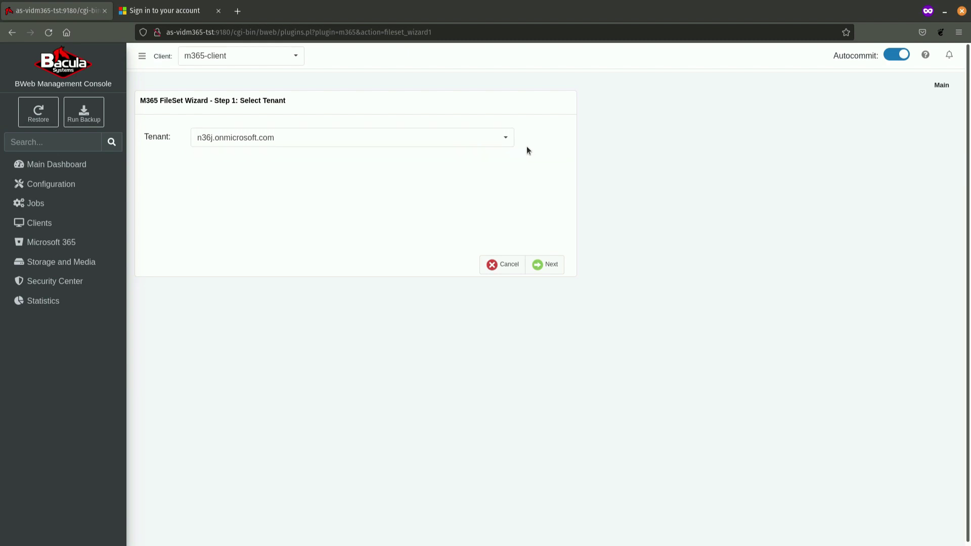
{"action": "left_click", "coordinate": [553, 267]}
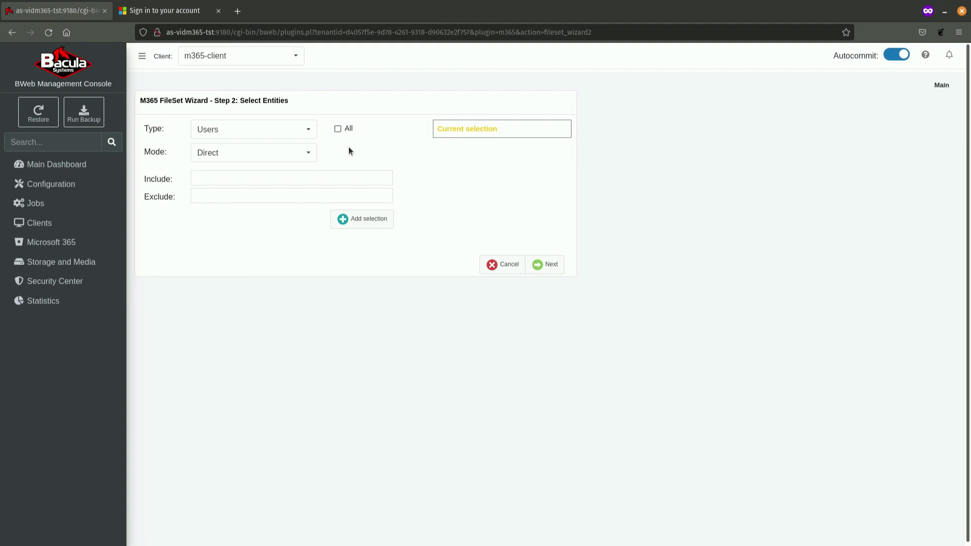
- Include the user's mailbox address as a Users entity in Direct mode, add it, and continue
{"action": "left_click", "coordinate": [223, 180]}
{"action": "key", "text": "ctrl+v"}
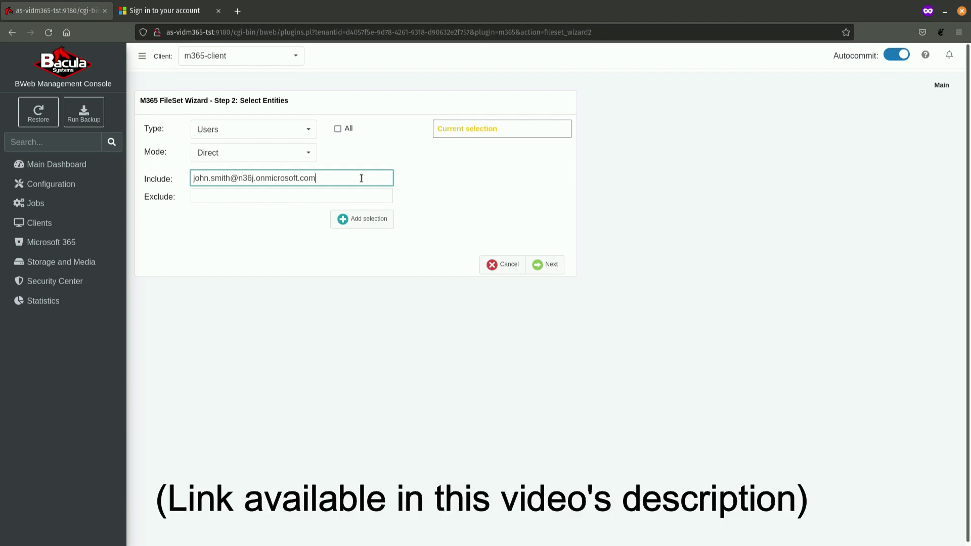
{"action": "left_click", "coordinate": [312, 132]}
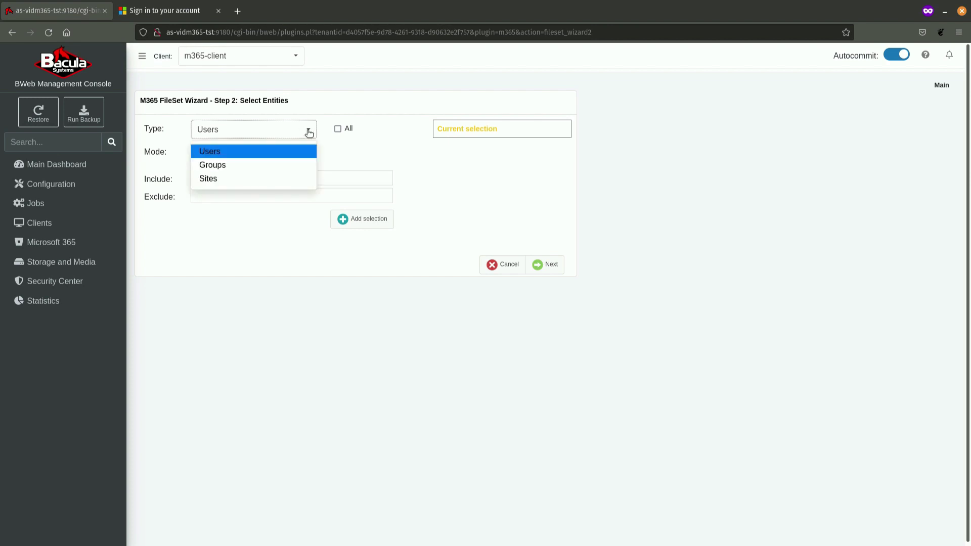
{"action": "left_click", "coordinate": [230, 149]}
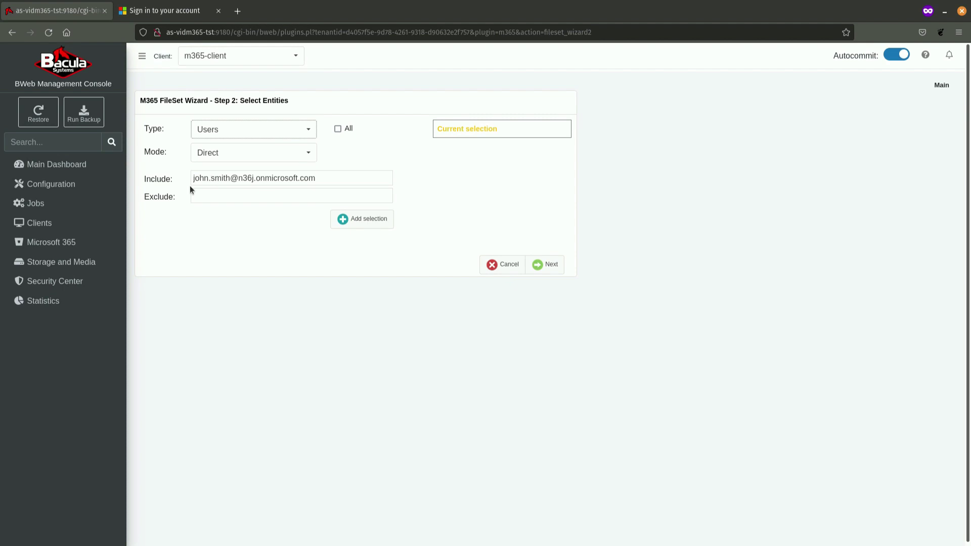
{"action": "left_click", "coordinate": [377, 221]}
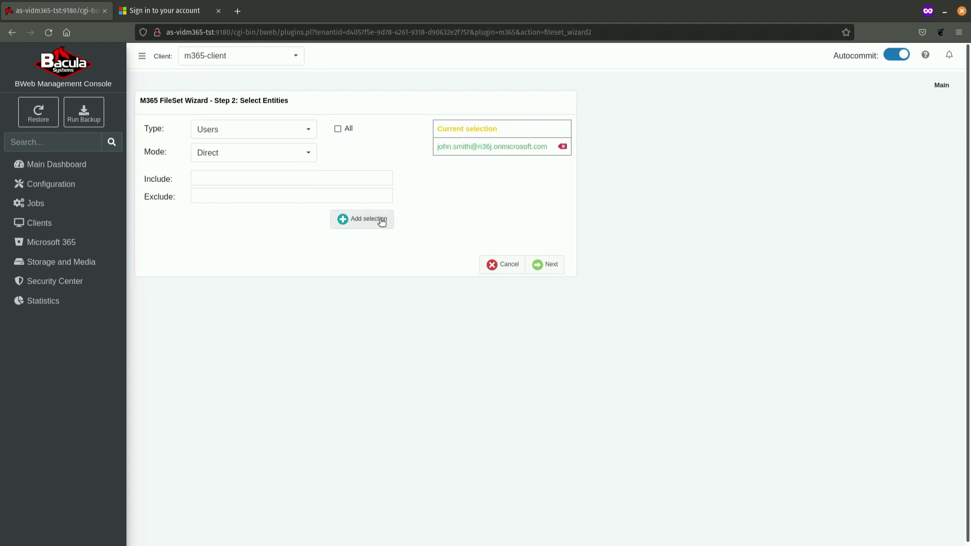
{"action": "left_click", "coordinate": [549, 265]}
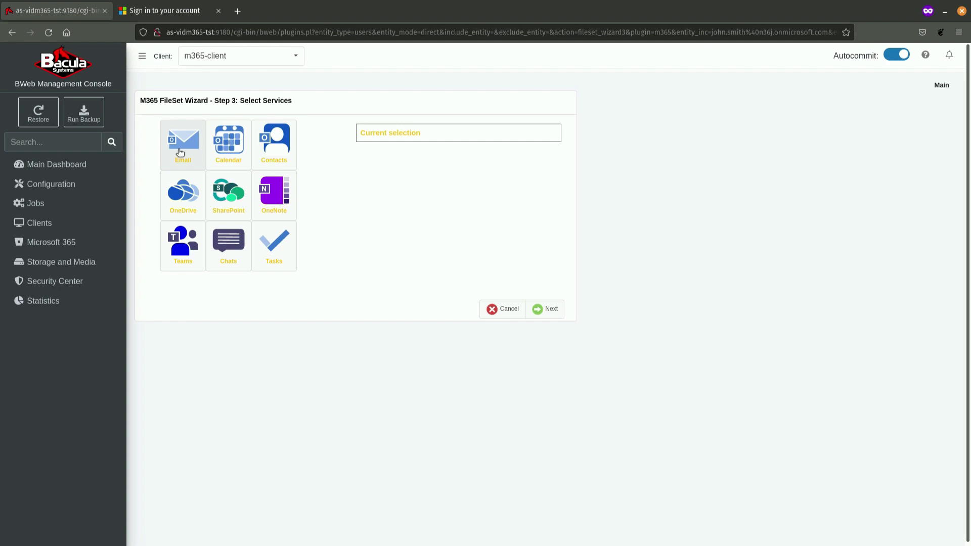
- Select the Email, Calendar, Contacts, OneDrive, OneNote, Chats and Tasks services, then continue
{"action": "left_click", "coordinate": [179, 152]}
{"action": "left_click", "coordinate": [229, 156]}
{"action": "left_click", "coordinate": [275, 157]}
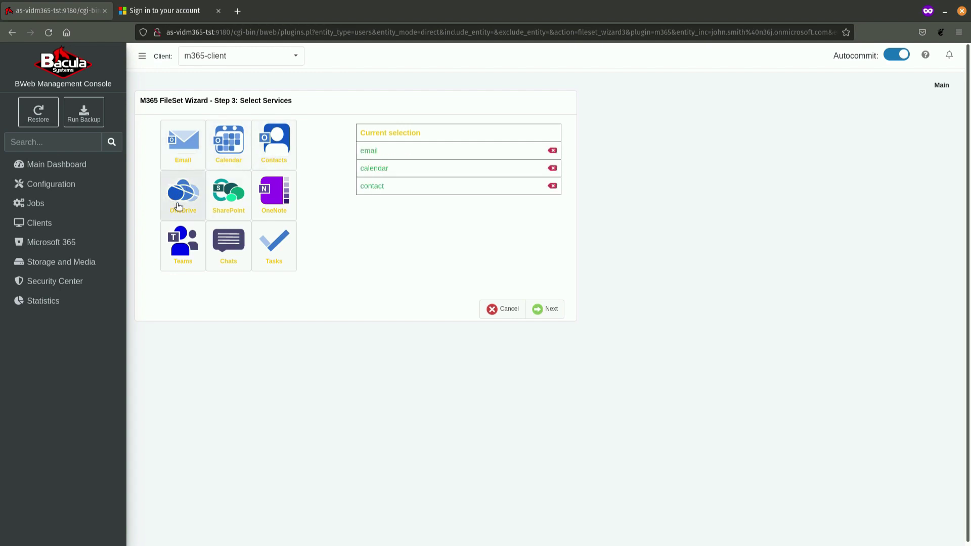
{"action": "left_click", "coordinate": [177, 202]}
{"action": "left_click", "coordinate": [287, 209]}
{"action": "left_click", "coordinate": [234, 251]}
{"action": "left_click", "coordinate": [261, 261]}
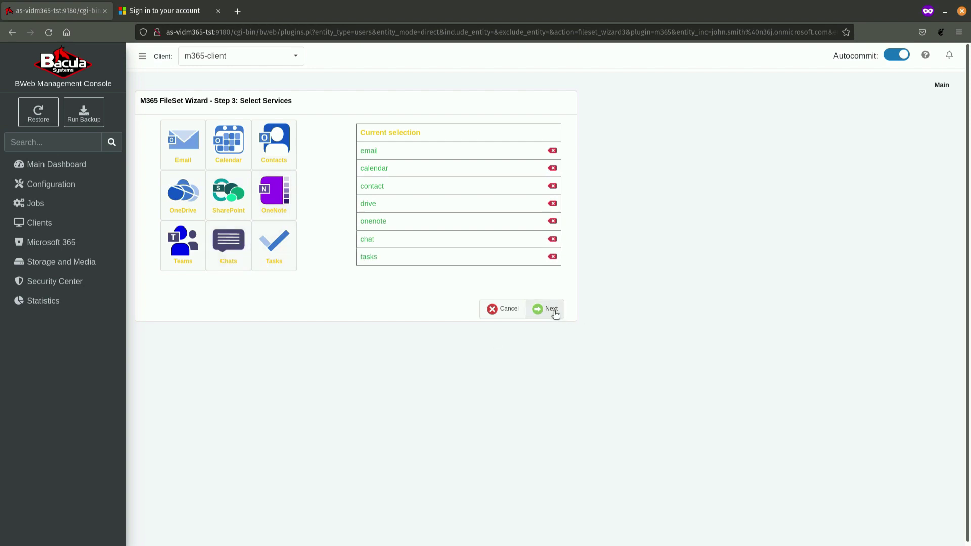
{"action": "left_click", "coordinate": [552, 311]}
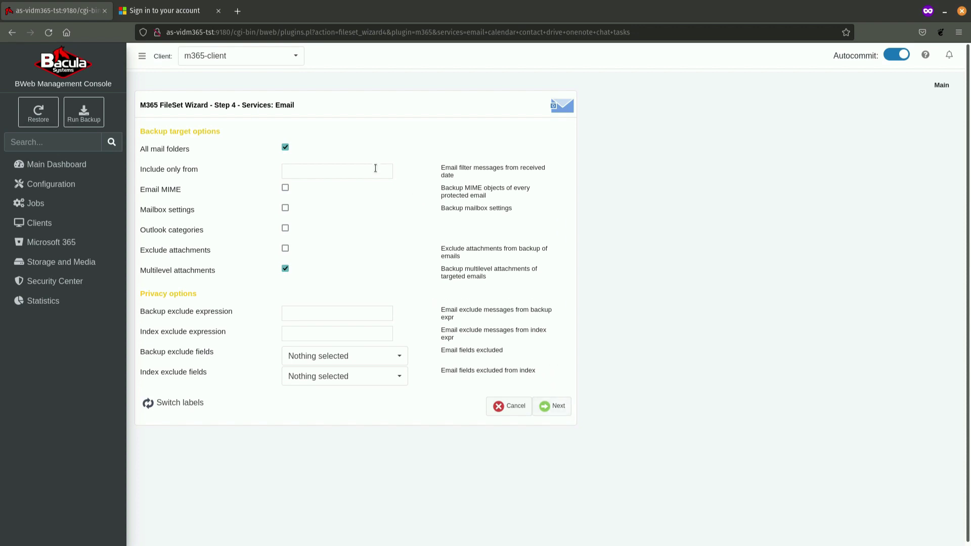
- Accept default options for Email, Calendar, Contact, Drive, Onenote, Chat and Tasks to reach Advanced & Confirm
{"action": "left_click", "coordinate": [567, 415]}
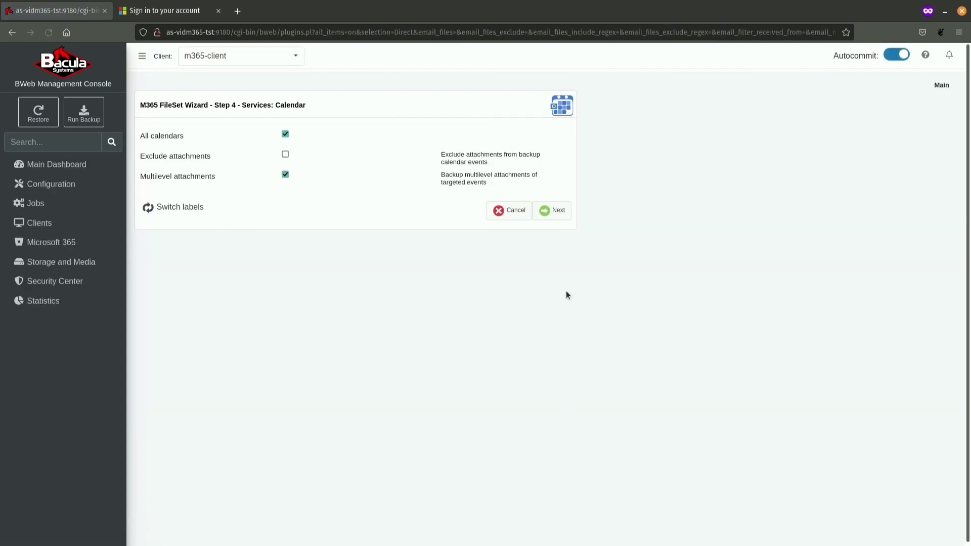
{"action": "left_click", "coordinate": [557, 216]}
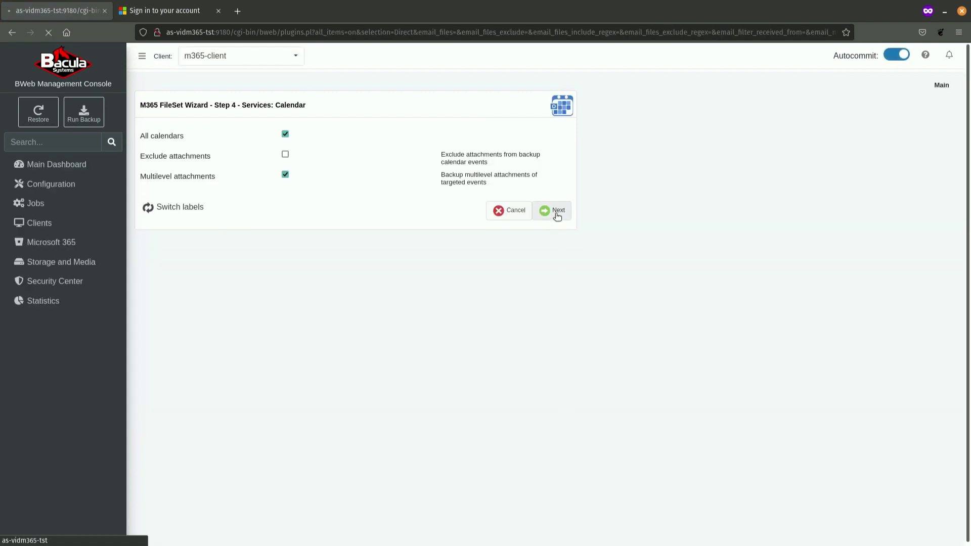
{"action": "left_click", "coordinate": [556, 190]}
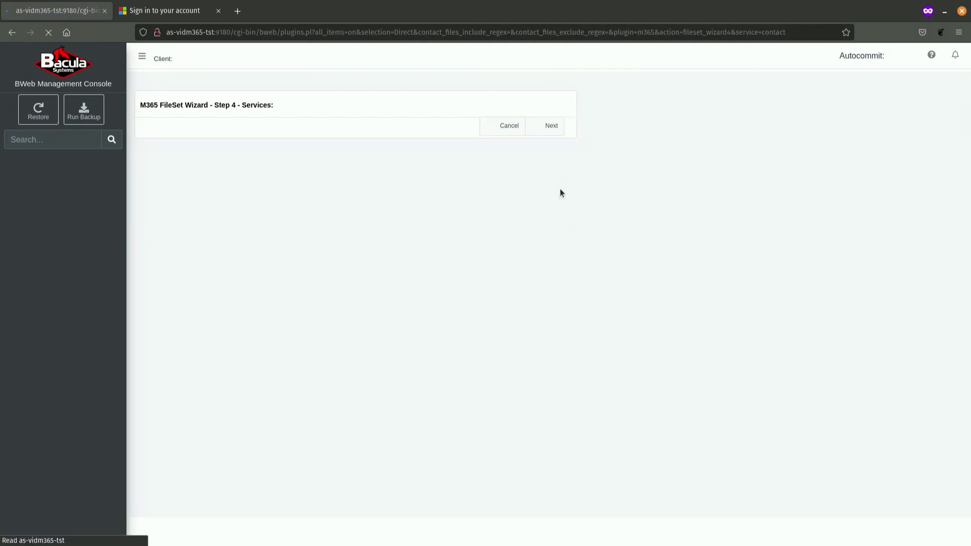
{"action": "left_click", "coordinate": [553, 311]}
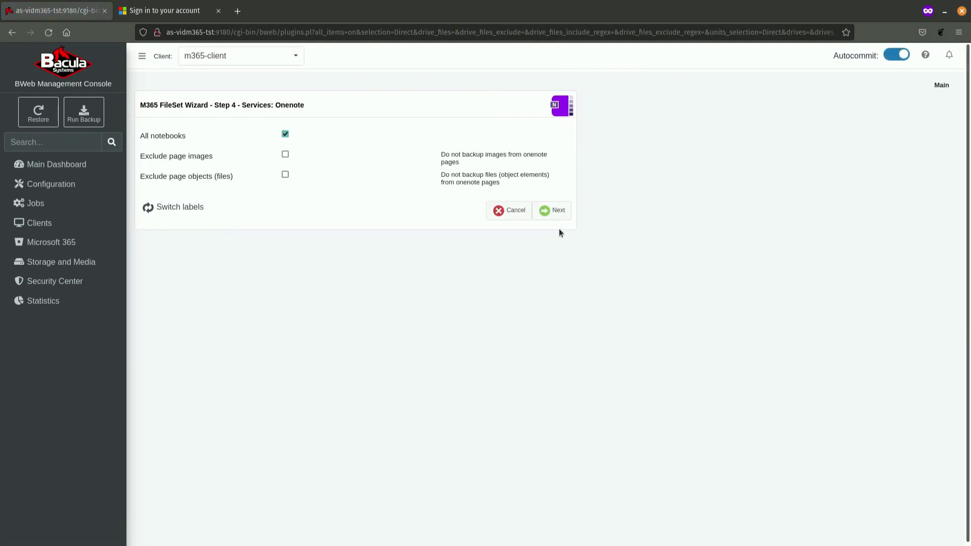
{"action": "left_click", "coordinate": [555, 210]}
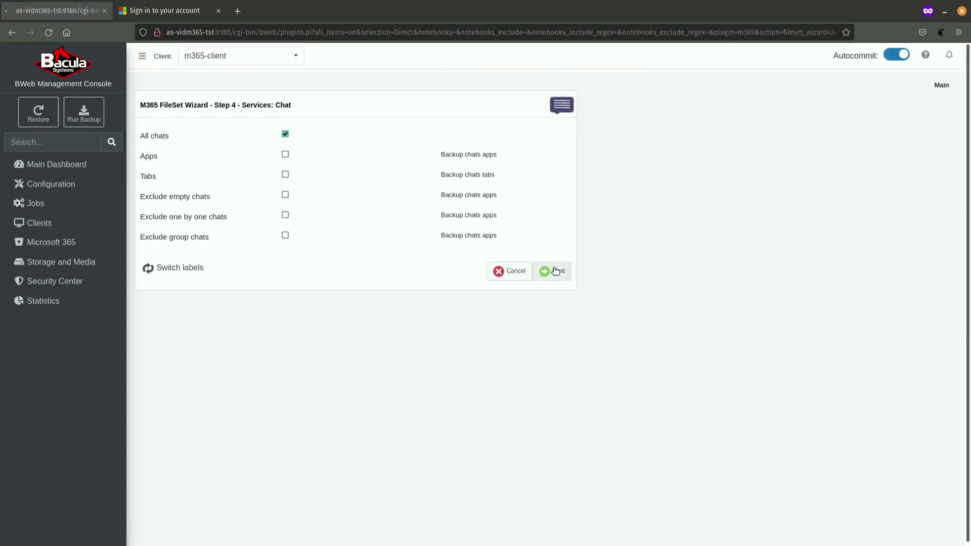
{"action": "left_click", "coordinate": [556, 271]}
{"action": "left_click", "coordinate": [558, 172]}
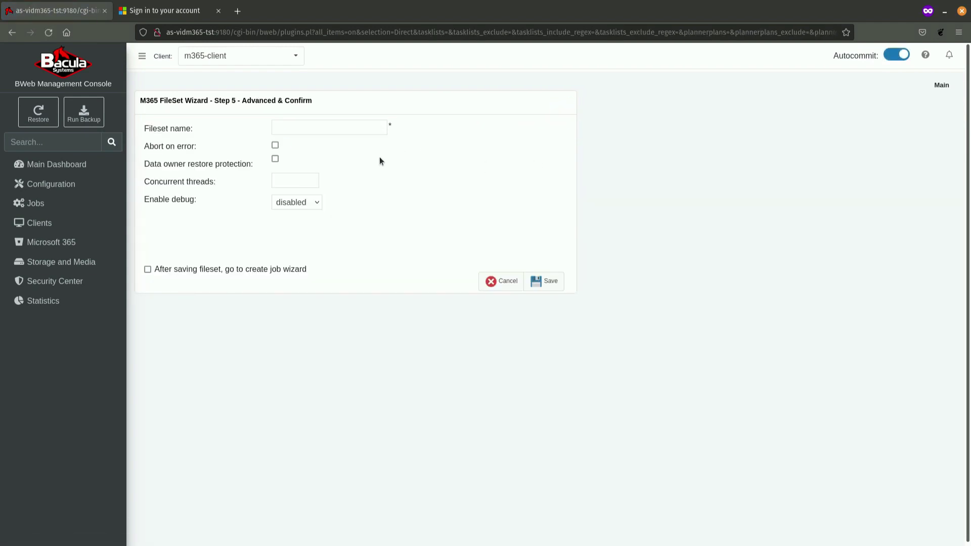
- Name the fileset with the user's short name, enable Abort on error, and save it
{"action": "left_click", "coordinate": [292, 129]}
{"action": "key", "text": "ctrl+v"}
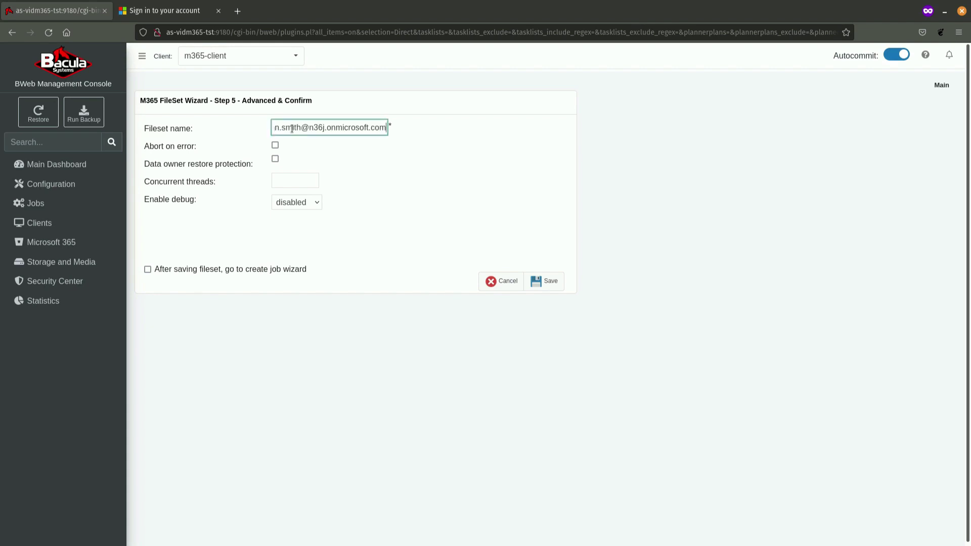
{"action": "key", "text": "ctrl+BackSpace"}
{"action": "key", "text": "ctrl+BackSpace"}
{"action": "key", "text": "ctrl+BackSpace"}
{"action": "key", "text": "ctrl+BackSpace"}
{"action": "left_click", "coordinate": [429, 130]}
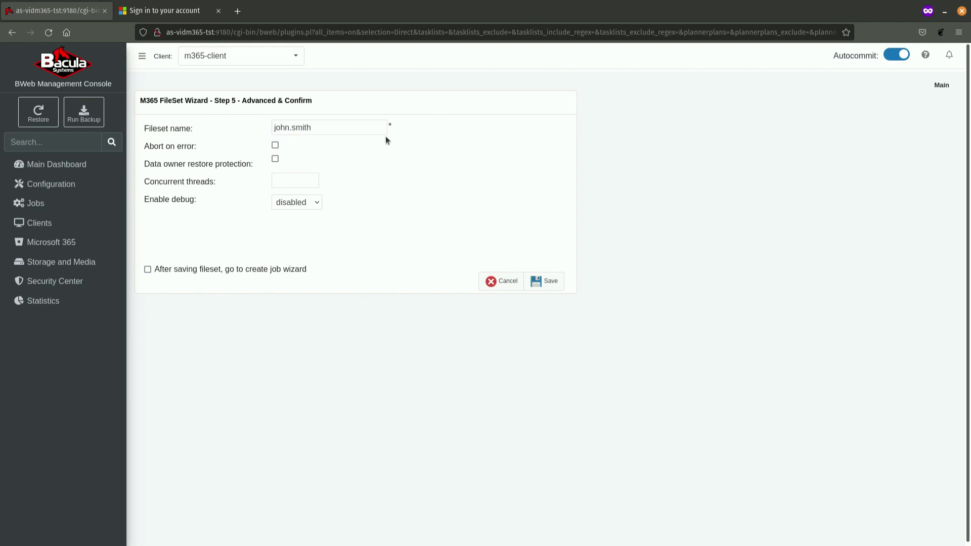
{"action": "left_click", "coordinate": [275, 146]}
{"action": "left_click", "coordinate": [549, 281]}
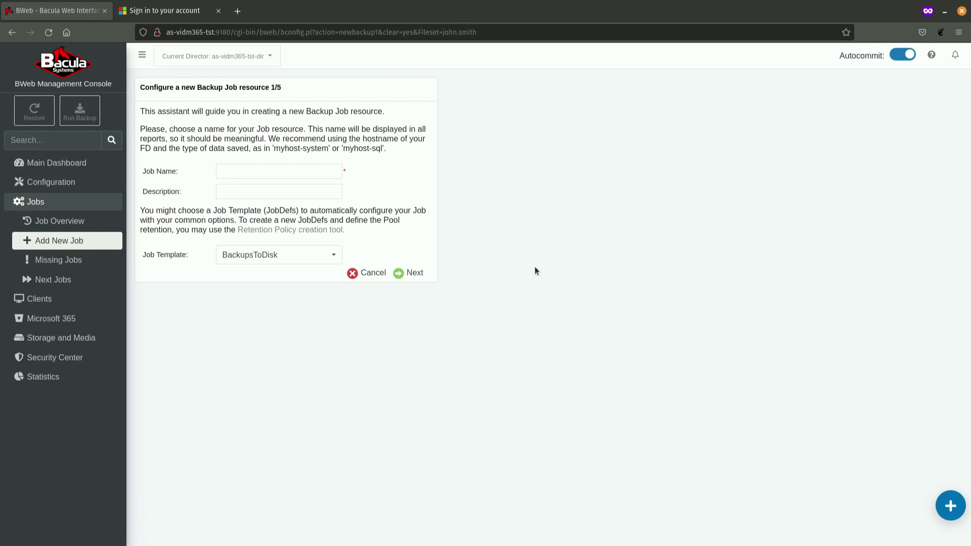
- Set the job name to the user's short name, removing the mailbox domain
{"action": "left_click", "coordinate": [288, 172]}
{"action": "key", "text": "ctrl+v"}
{"action": "key", "text": "BackSpace"}
{"action": "key", "text": "BackSpace"}
{"action": "key", "text": "BackSpace"}
{"action": "key", "text": "BackSpace"}
{"action": "key", "text": "BackSpace"}
{"action": "key", "text": "BackSpace"}
{"action": "key", "text": "BackSpace"}
{"action": "key", "text": "BackSpace"}
{"action": "key", "text": "BackSpace"}
{"action": "key", "text": "BackSpace"}
{"action": "key", "text": "BackSpace"}
{"action": "key", "text": "BackSpace"}
{"action": "key", "text": "BackSpace"}
{"action": "key", "text": "BackSpace"}
{"action": "key", "text": "BackSpace"}
{"action": "key", "text": "BackSpace"}
{"action": "key", "text": "BackSpace"}
{"action": "key", "text": "BackSpace"}
{"action": "key", "text": "BackSpace"}
{"action": "key", "text": "BackSpace"}
{"action": "left_click", "coordinate": [202, 208]}
- Give the job a description ending 'M365 all services' and the BackupsToDisk template
{"action": "left_click", "coordinate": [217, 193]}
{"action": "type", "text": "John "}
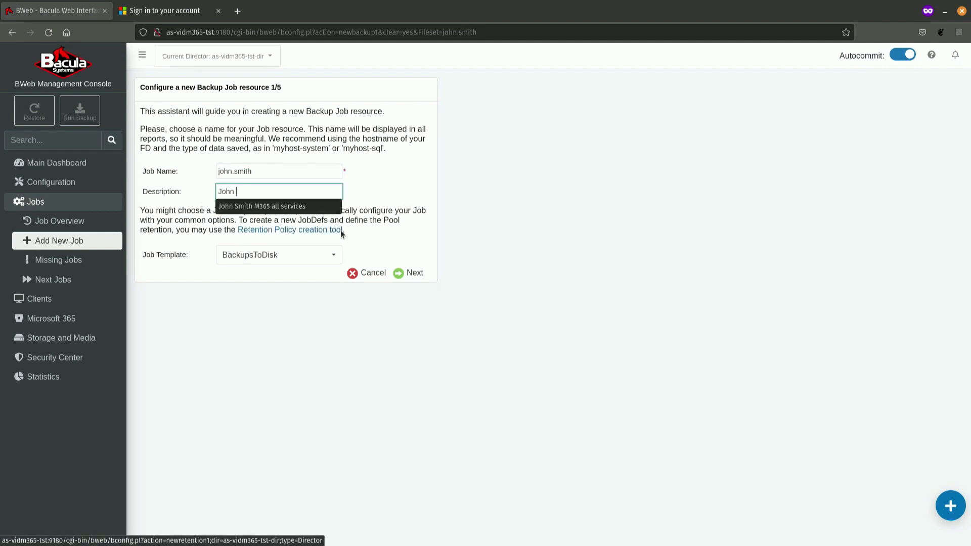
{"action": "type", "text": "Smith M365 all services"}
{"action": "left_click", "coordinate": [411, 199]}
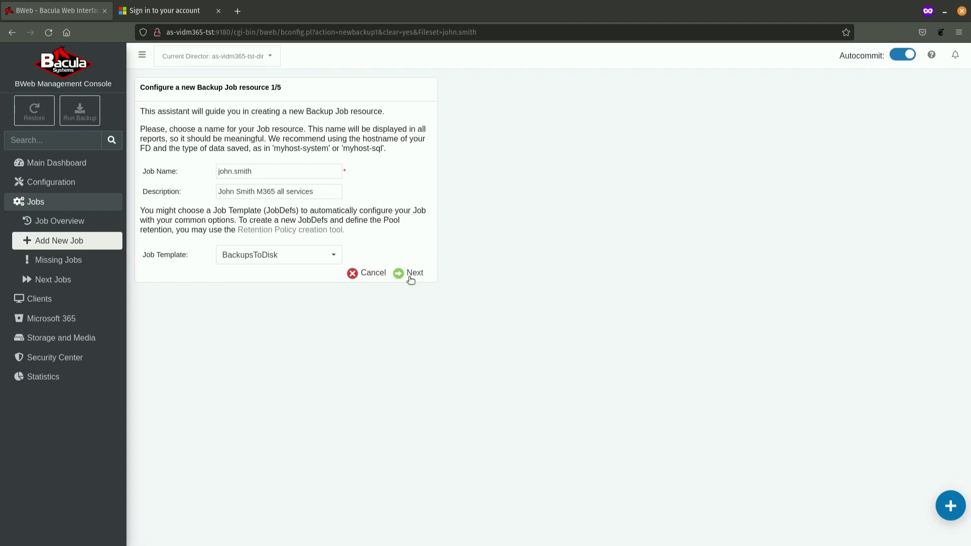
{"action": "left_click", "coordinate": [335, 259]}
{"action": "left_click", "coordinate": [299, 278]}
- Set client m365-client, keep the user's fileset, and choose pool DiskBackup365d
{"action": "left_click", "coordinate": [415, 273]}
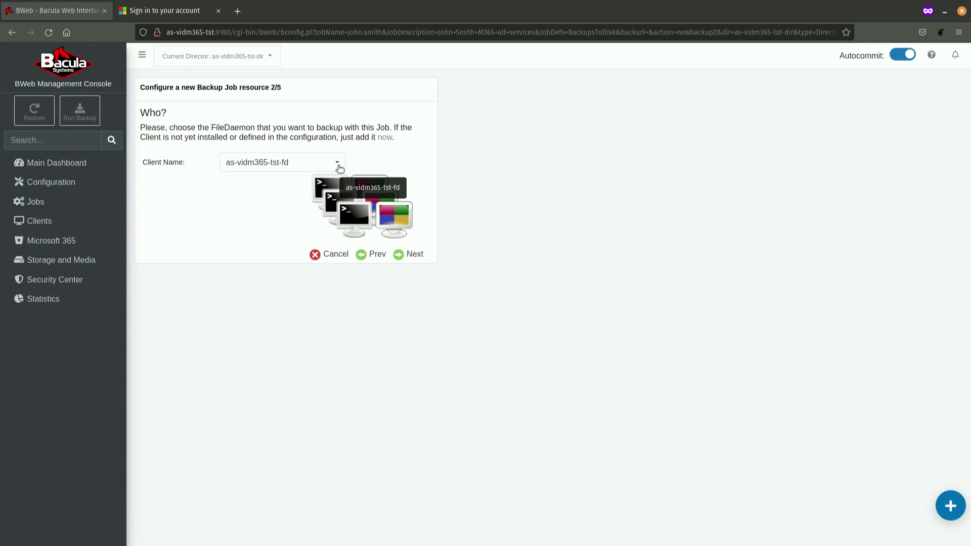
{"action": "left_click", "coordinate": [337, 163]}
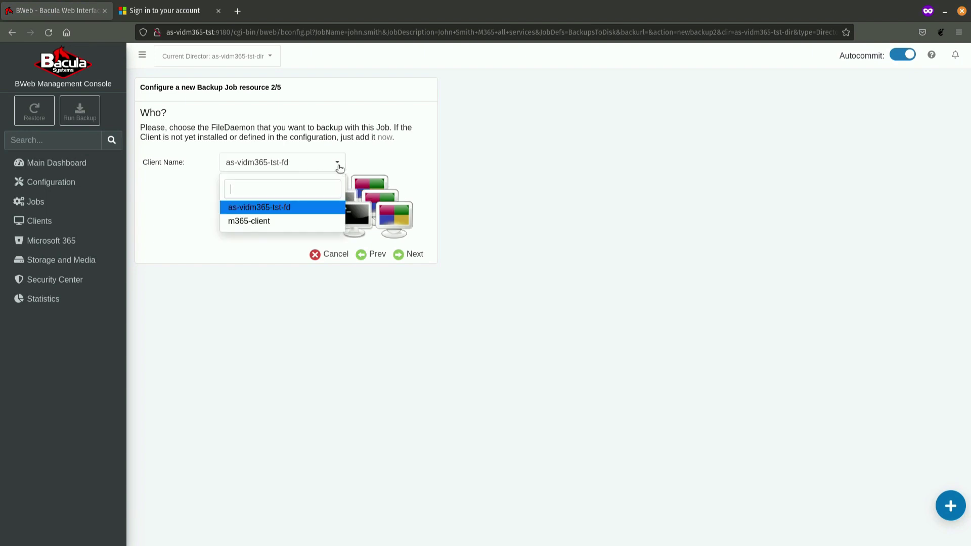
{"action": "left_click", "coordinate": [256, 223]}
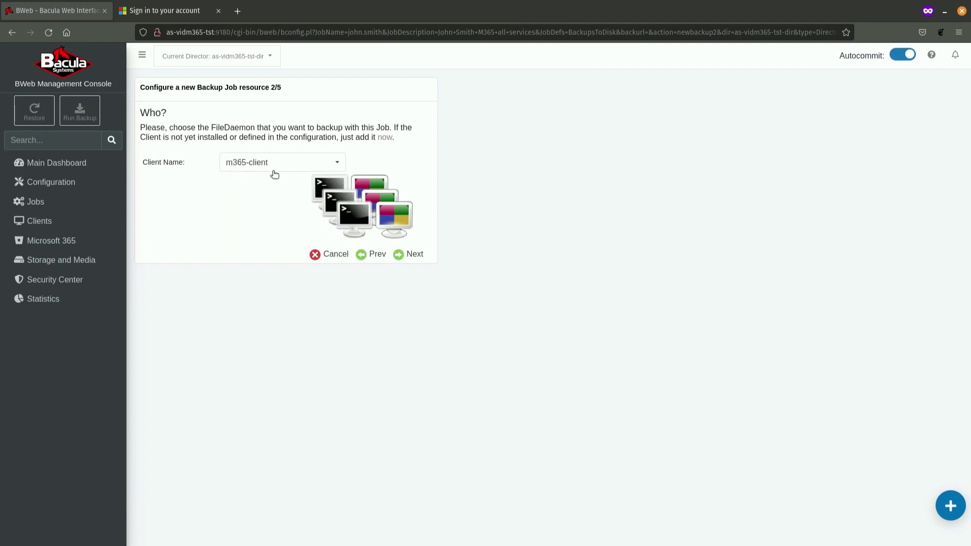
{"action": "left_click", "coordinate": [413, 255]}
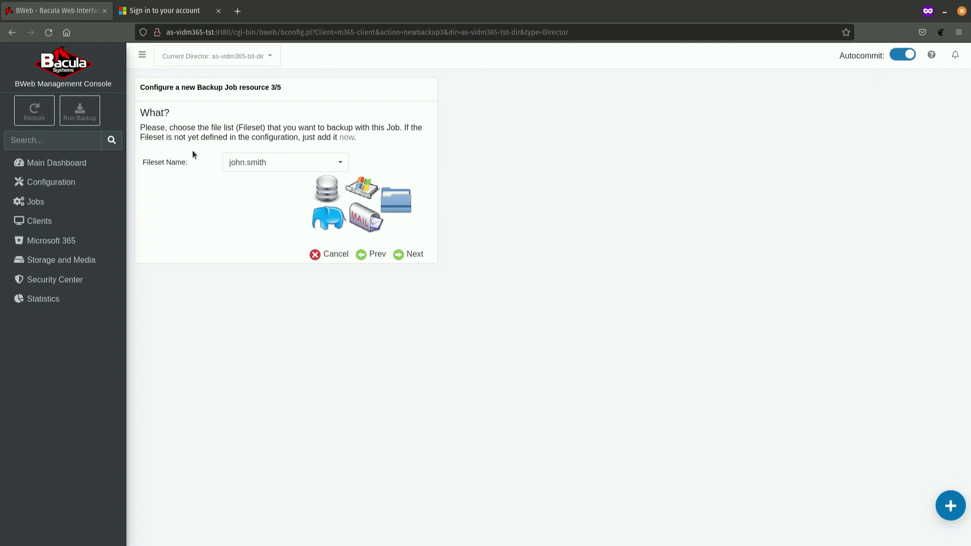
{"action": "left_click", "coordinate": [415, 255]}
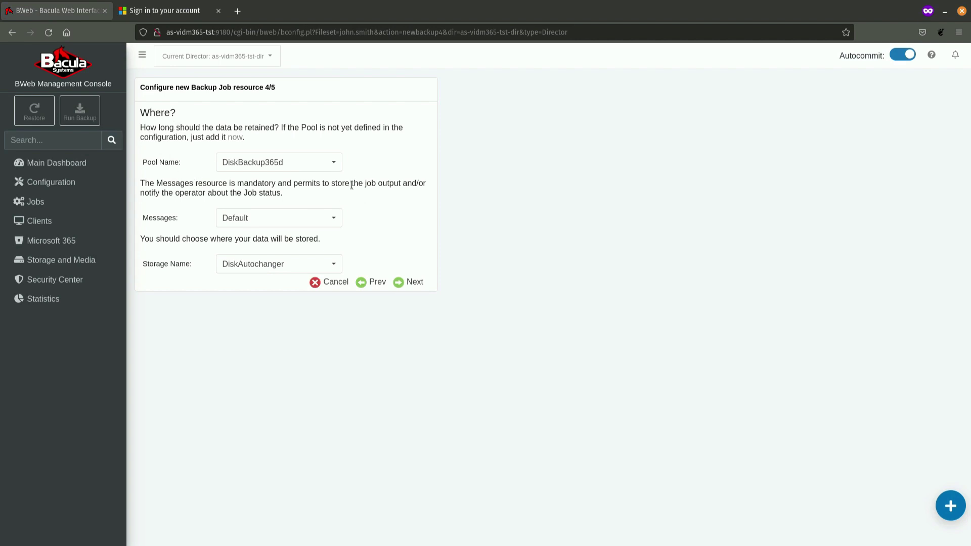
{"action": "left_click", "coordinate": [334, 164]}
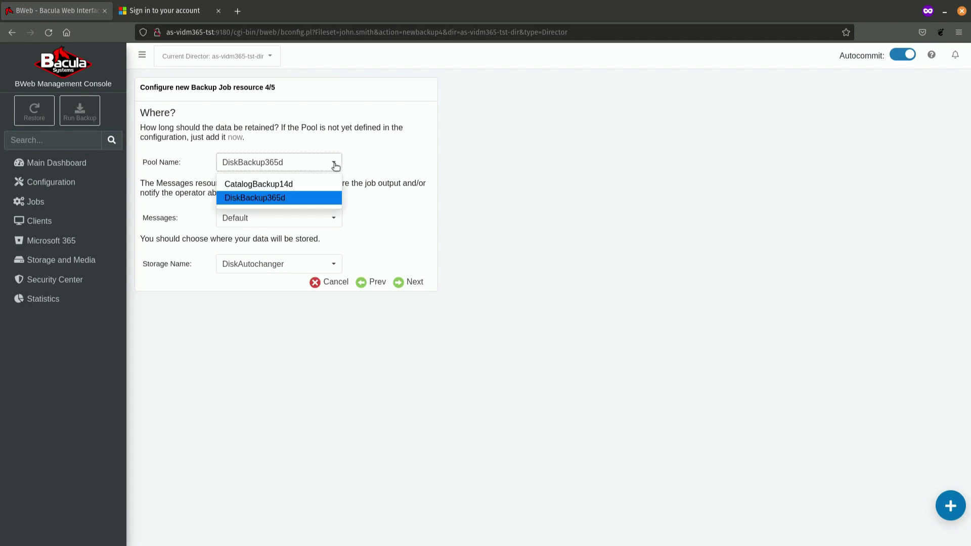
{"action": "left_click", "coordinate": [296, 199]}
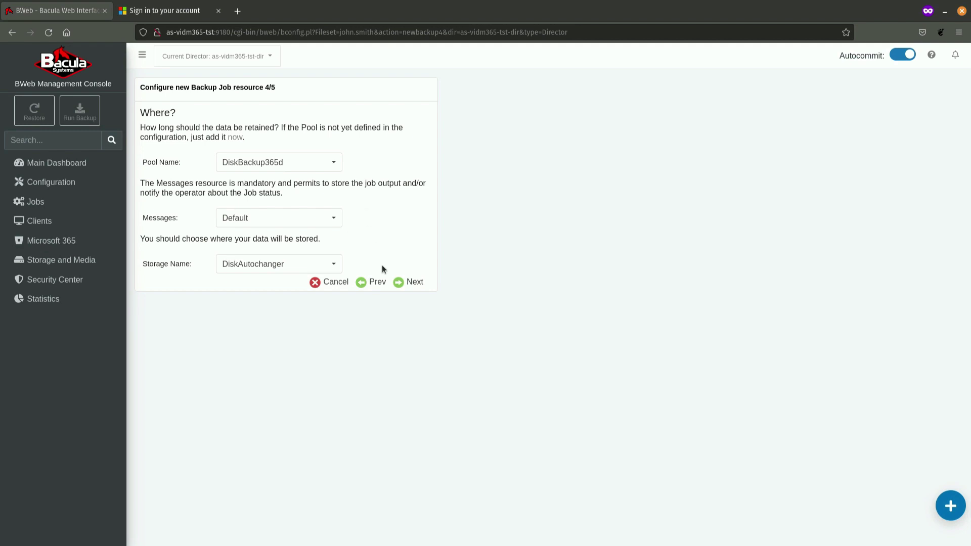
{"action": "left_click", "coordinate": [420, 285]}
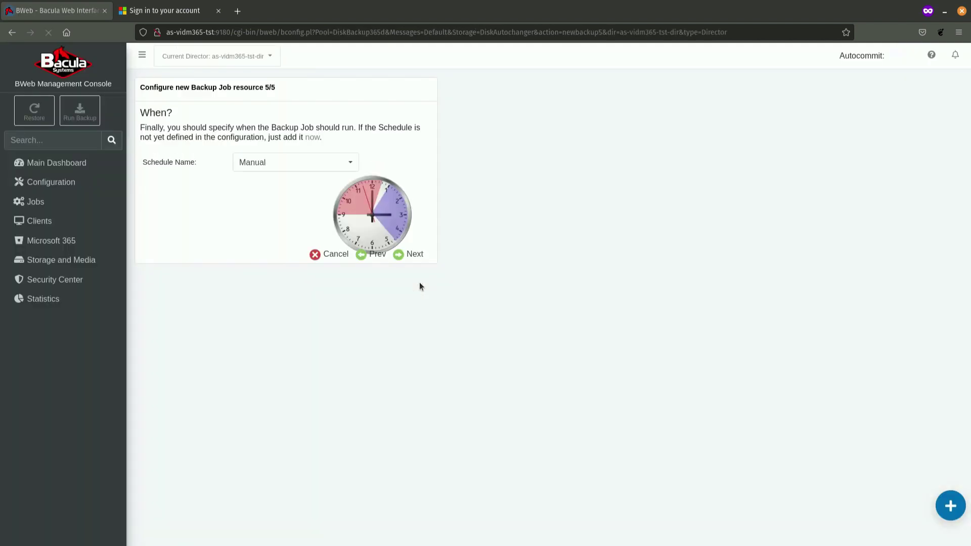
- Change the job schedule from Manual to DailyFull and finish creating the job
{"action": "left_click", "coordinate": [352, 166]}
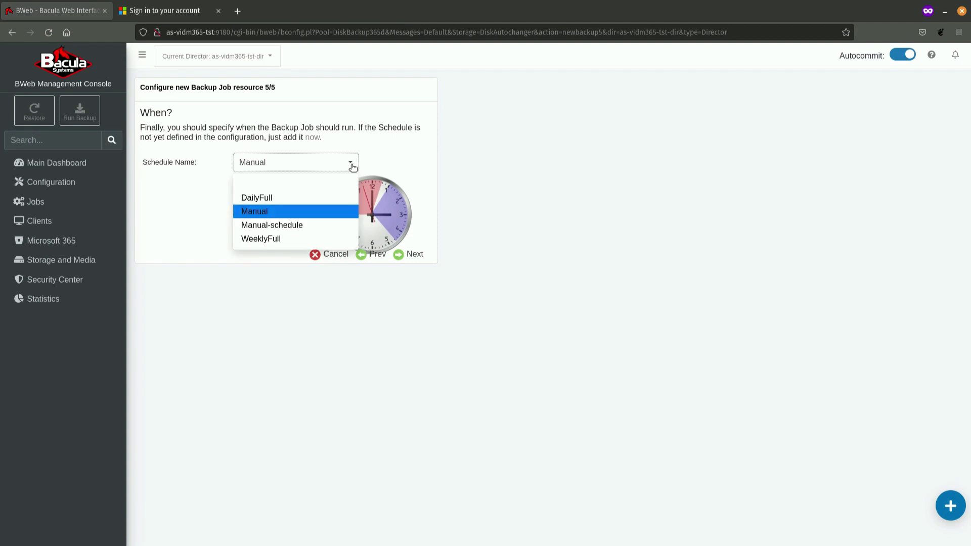
{"action": "left_click", "coordinate": [266, 198]}
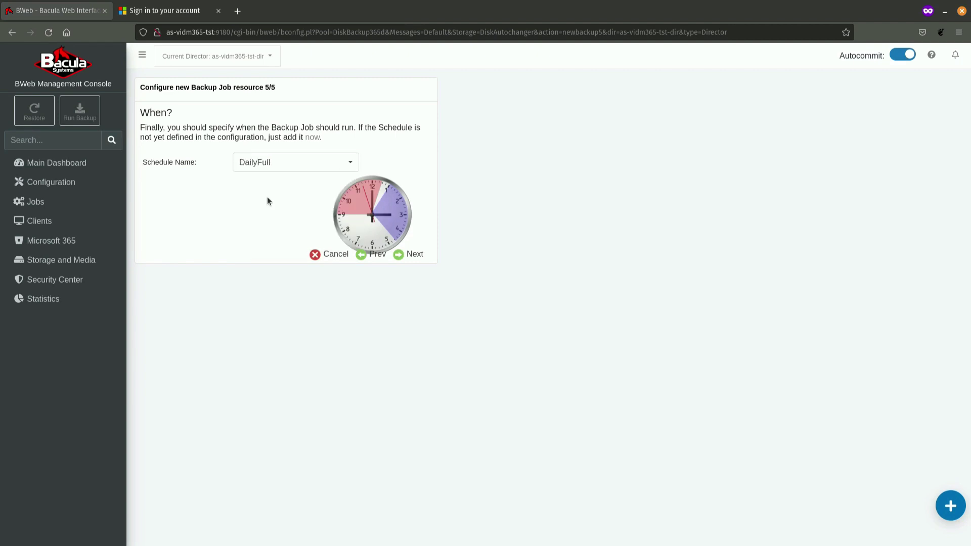
{"action": "left_click", "coordinate": [414, 254]}
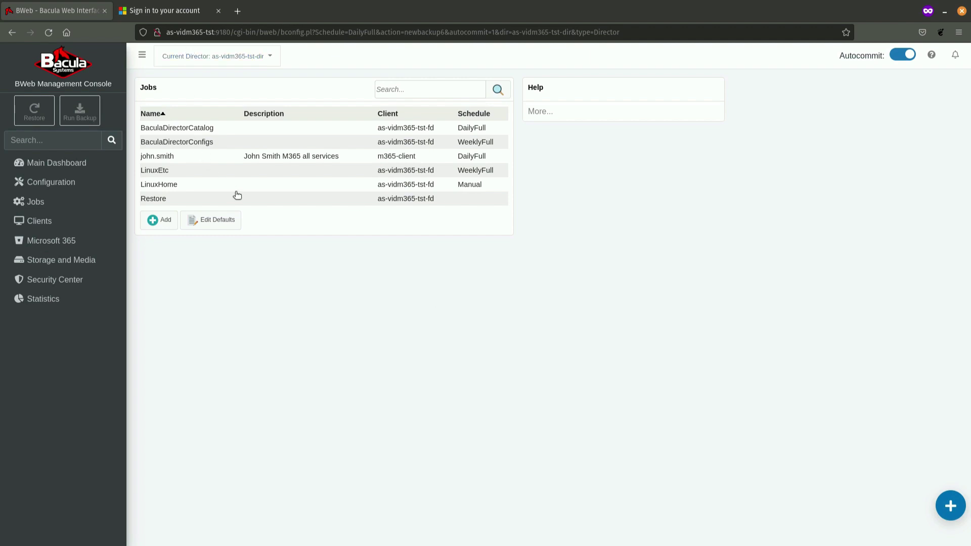
- Run the new Microsoft 365 backup job from Run Backup
{"action": "left_click", "coordinate": [82, 111]}
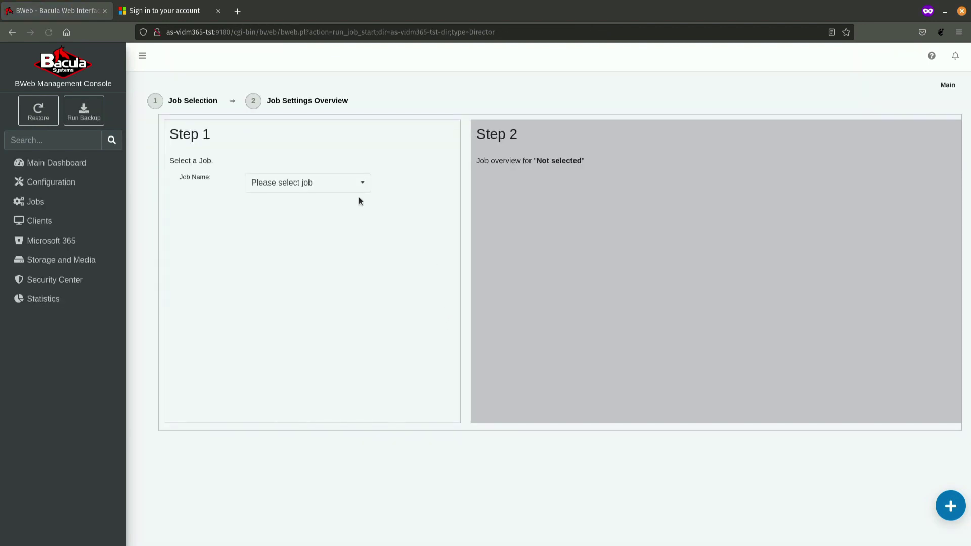
{"action": "left_click", "coordinate": [360, 184]}
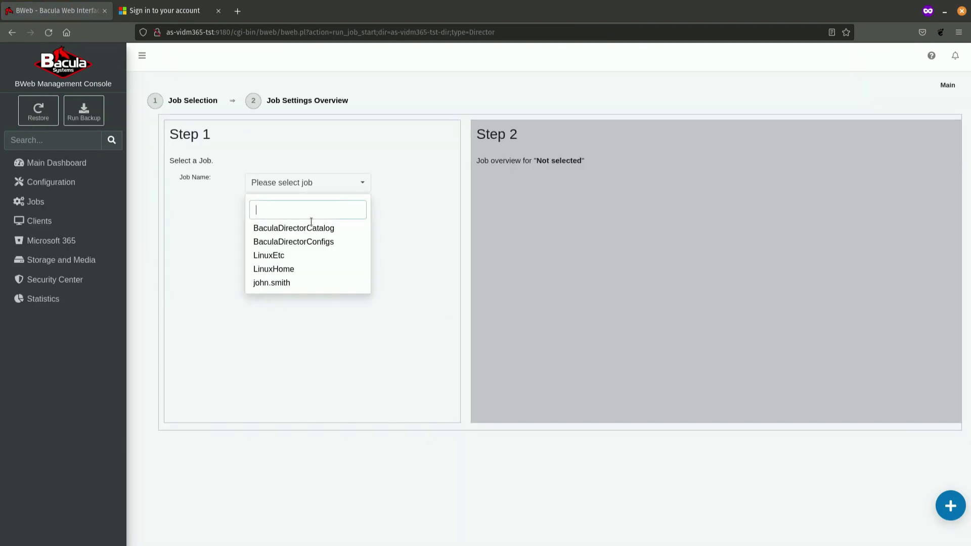
{"action": "left_click", "coordinate": [282, 283]}
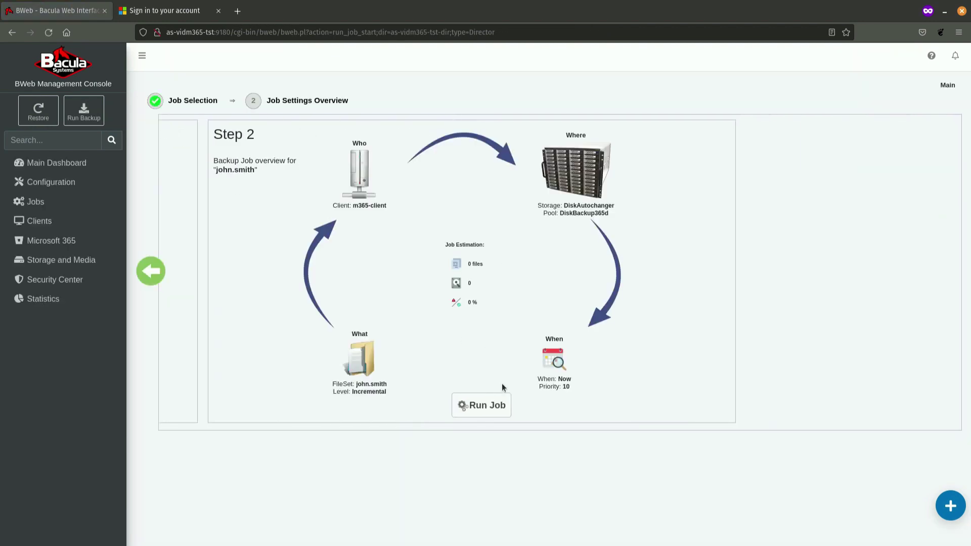
{"action": "left_click", "coordinate": [485, 413]}
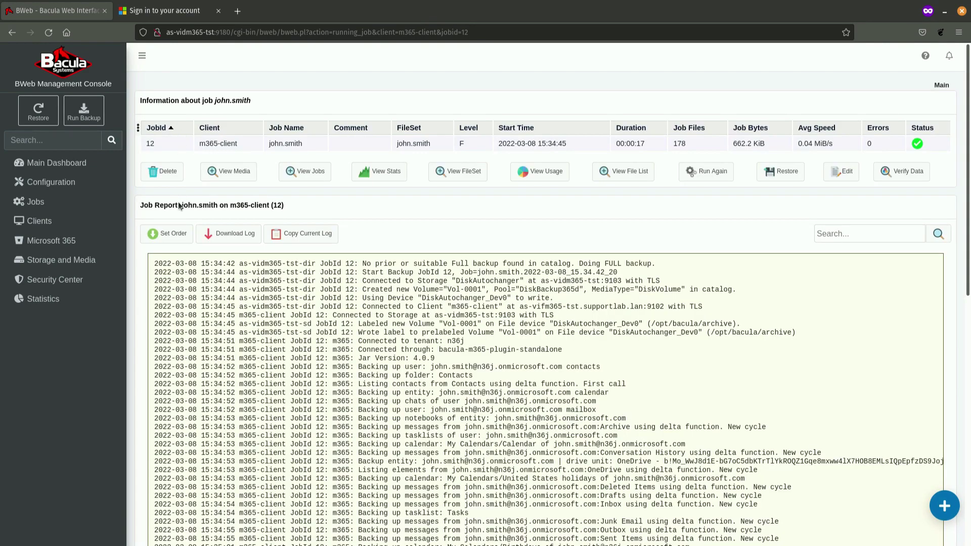
{"action": "left_click", "coordinate": [171, 232]}
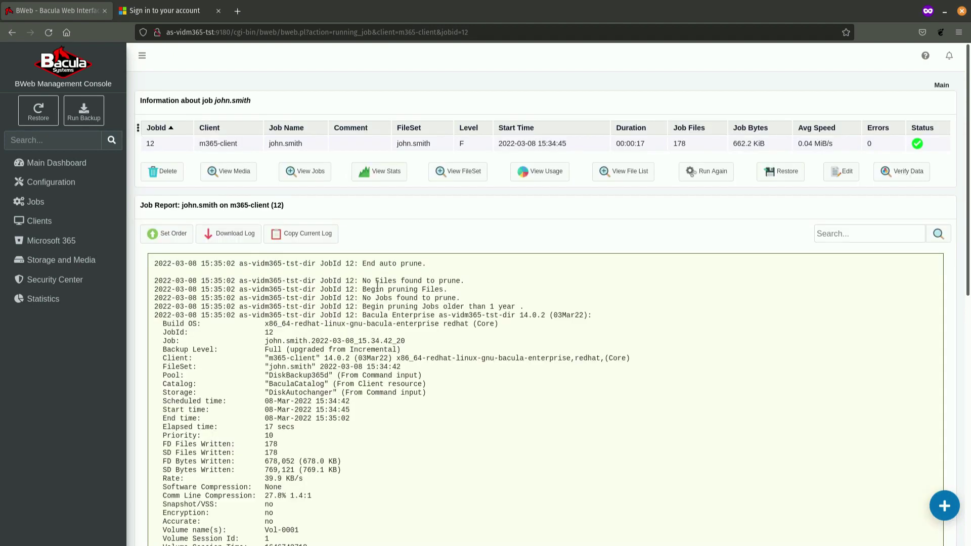
{"action": "scroll", "coordinate": [369, 474], "scroll_direction": "down", "scroll_amount": 2}
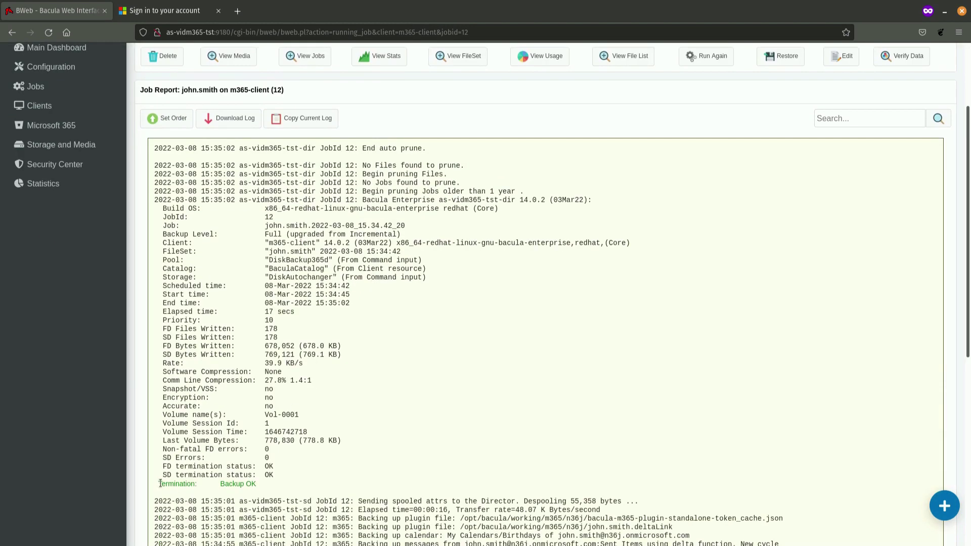
{"action": "left_click_drag", "start_coordinate": [159, 484], "coordinate": [249, 497]}
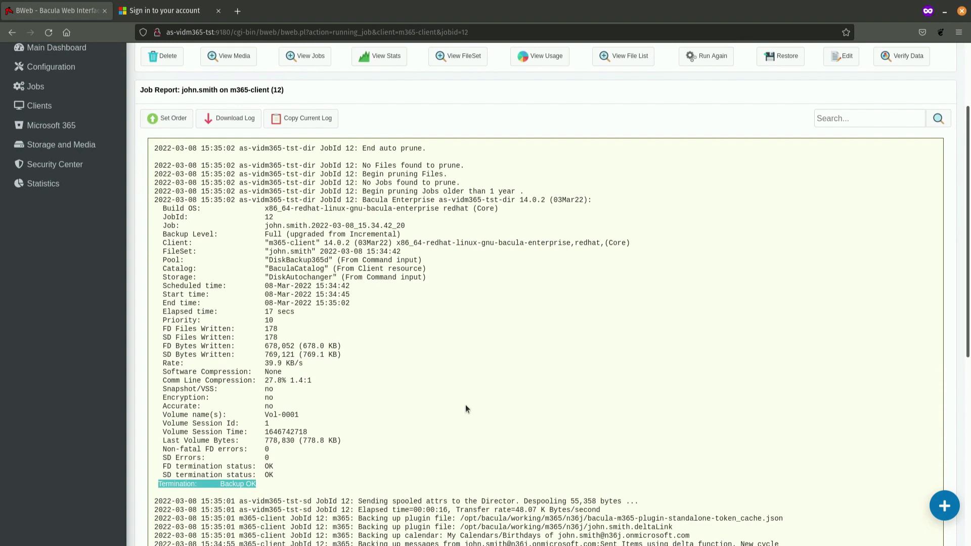
{"action": "scroll", "coordinate": [466, 408], "scroll_direction": "down", "scroll_amount": 5}
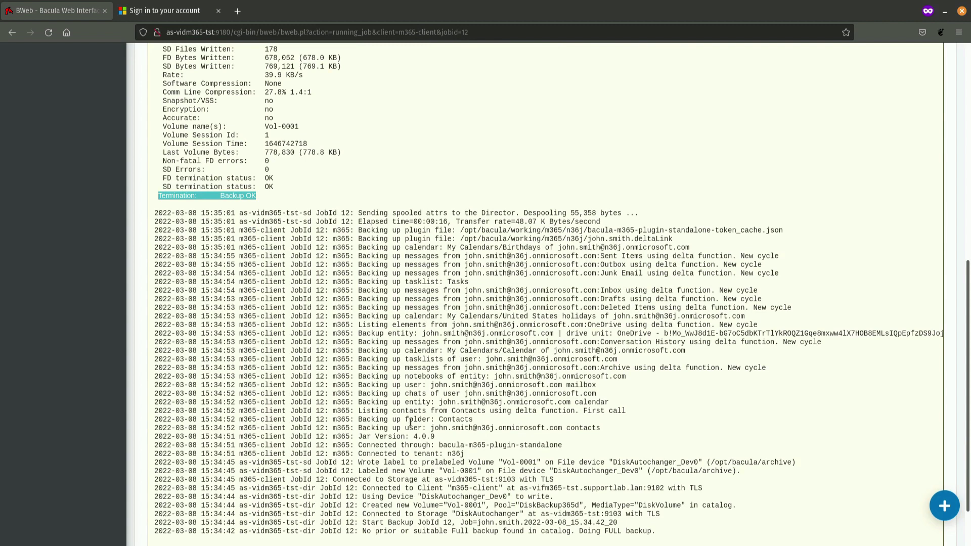
{"action": "left_click_drag", "start_coordinate": [409, 419], "coordinate": [472, 425]}
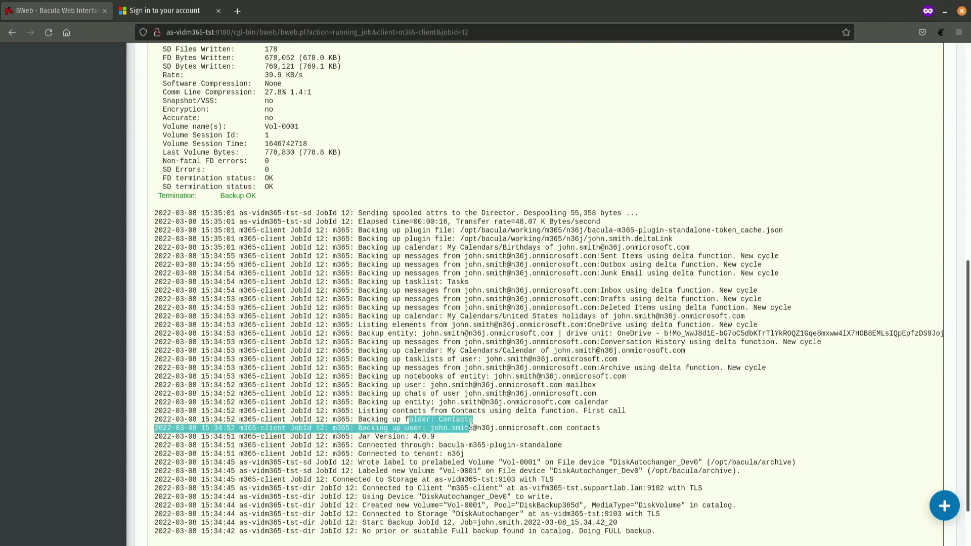
{"action": "left_click_drag", "start_coordinate": [445, 350], "coordinate": [472, 350]}
{"action": "left_click", "coordinate": [443, 282]}
{"action": "left_click_drag", "start_coordinate": [443, 282], "coordinate": [458, 282]}
{"action": "scroll", "coordinate": [409, 423], "scroll_direction": "up", "scroll_amount": 7}
{"action": "scroll", "coordinate": [409, 422], "scroll_direction": "up", "scroll_amount": 2}
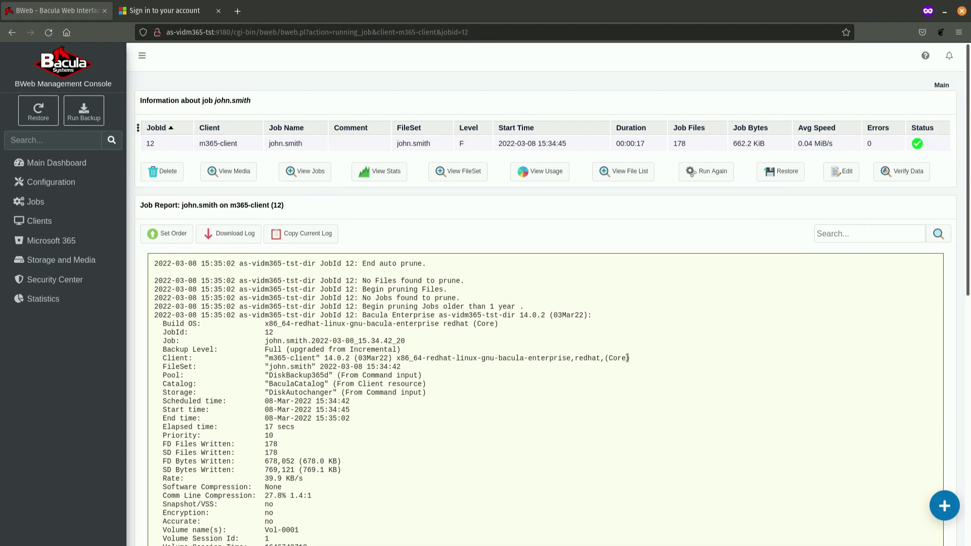
{"action": "scroll", "coordinate": [410, 212], "scroll_direction": "down", "scroll_amount": 3}
{"action": "scroll", "coordinate": [380, 207], "scroll_direction": "up", "scroll_amount": 3}
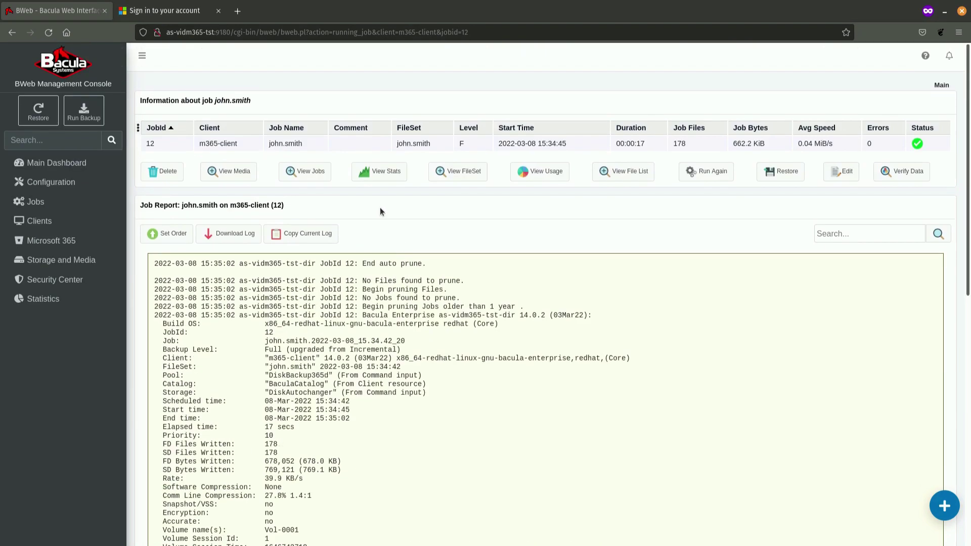
- Start a restore for m365-client from backup job 12
{"action": "left_click", "coordinate": [41, 112]}
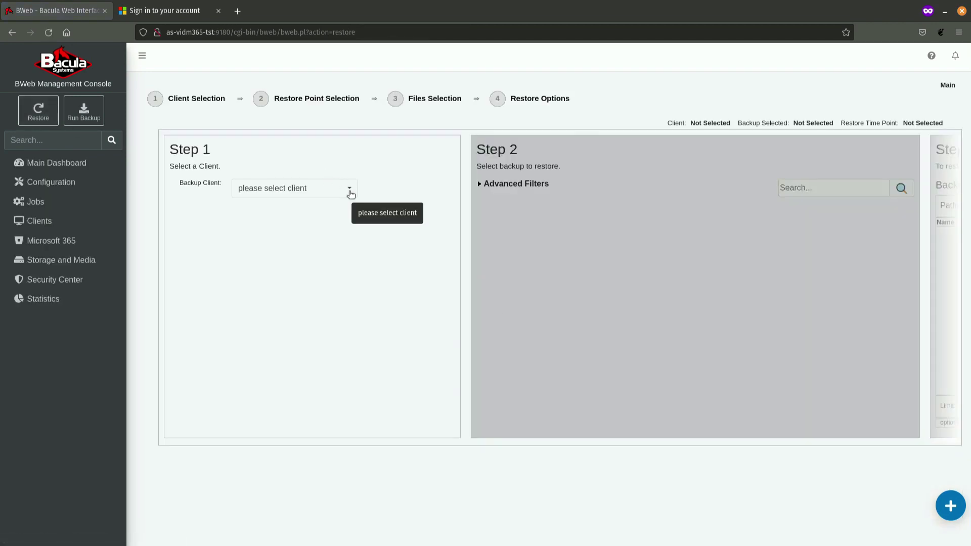
{"action": "left_click", "coordinate": [351, 193]}
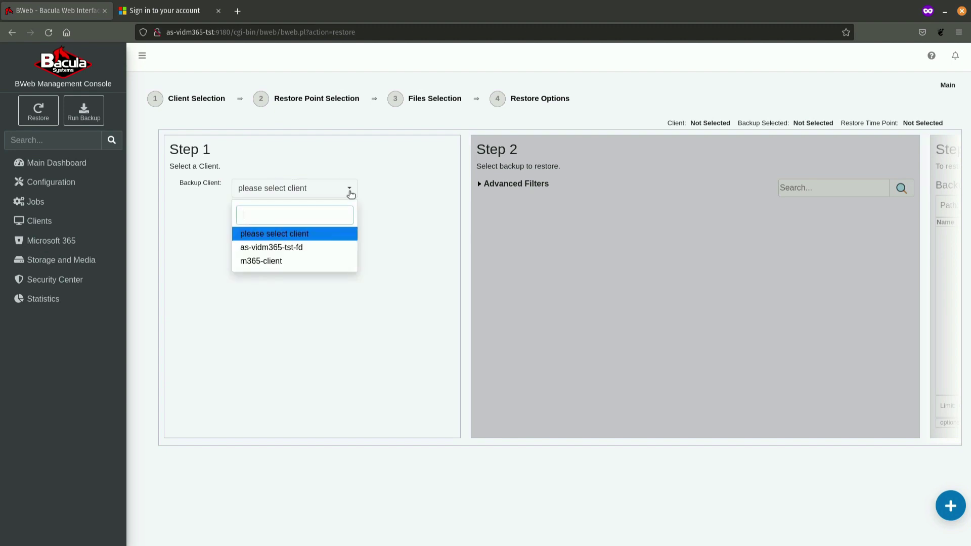
{"action": "left_click", "coordinate": [281, 263]}
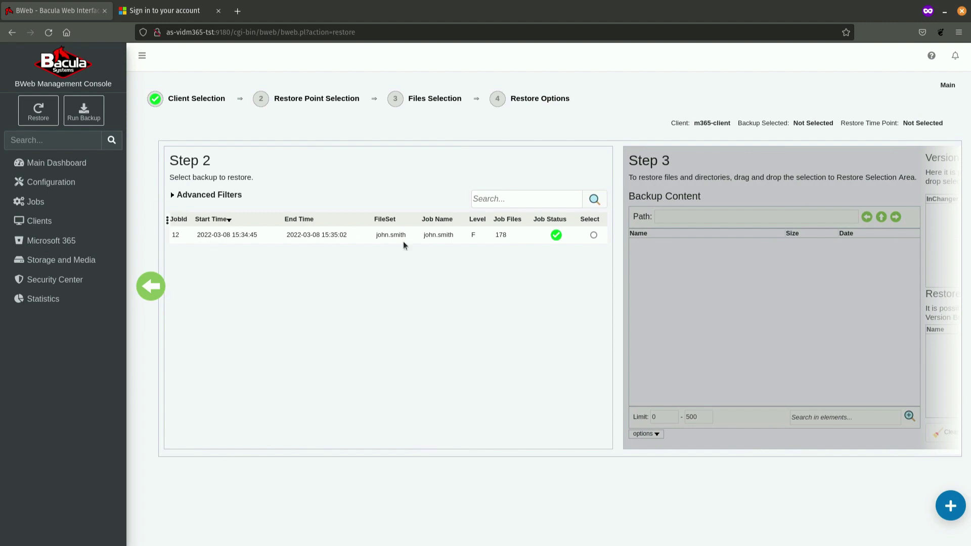
{"action": "left_click", "coordinate": [594, 235]}
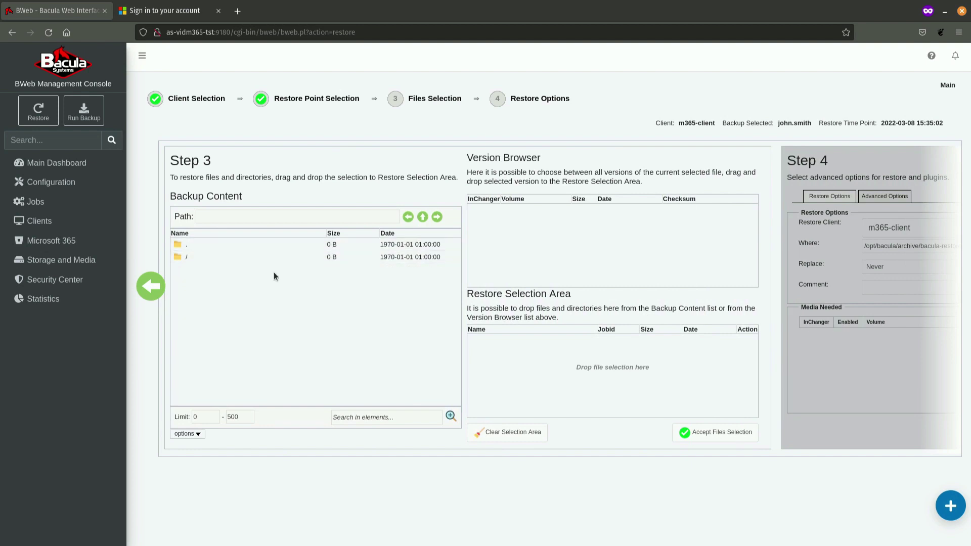
{"action": "double_click", "coordinate": [221, 264]}
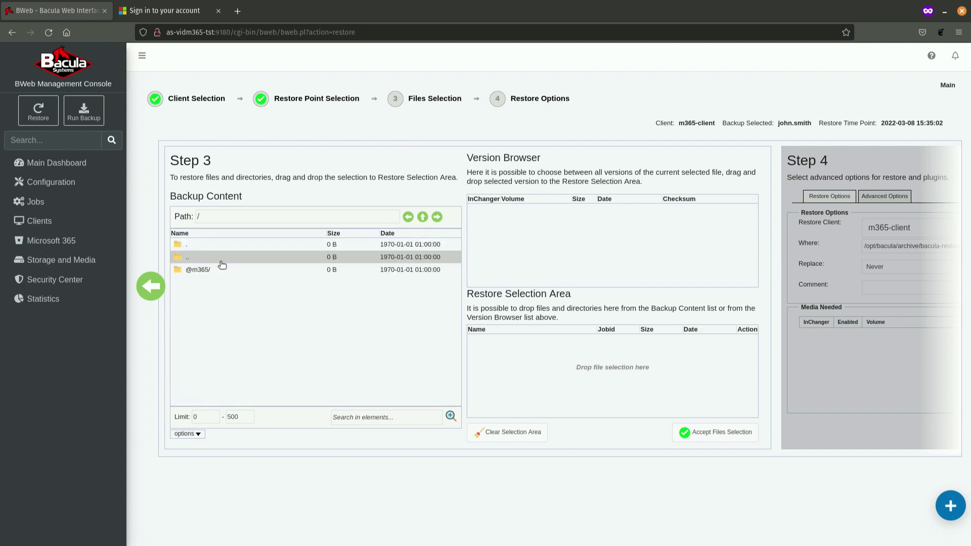
{"action": "double_click", "coordinate": [209, 273]}
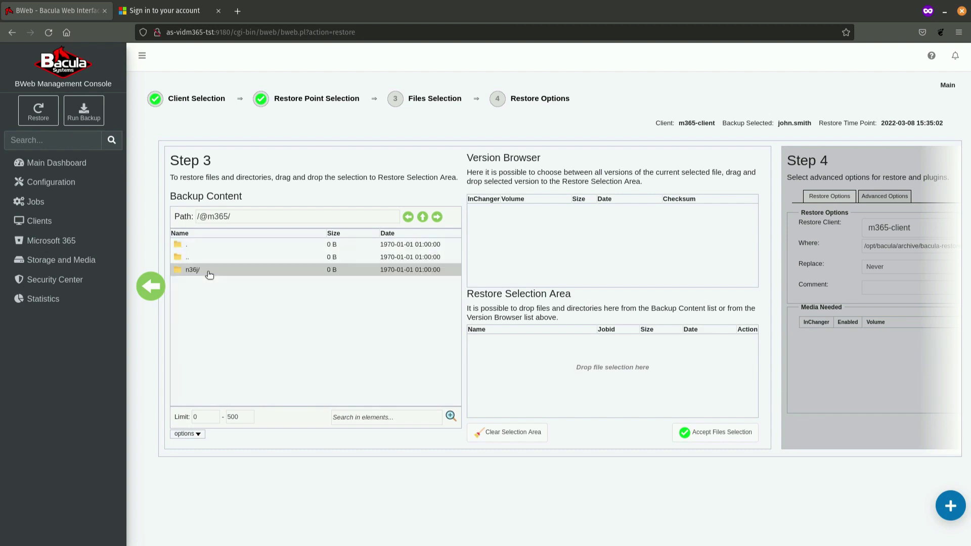
{"action": "double_click", "coordinate": [206, 272]}
{"action": "double_click", "coordinate": [205, 271]}
{"action": "double_click", "coordinate": [205, 273]}
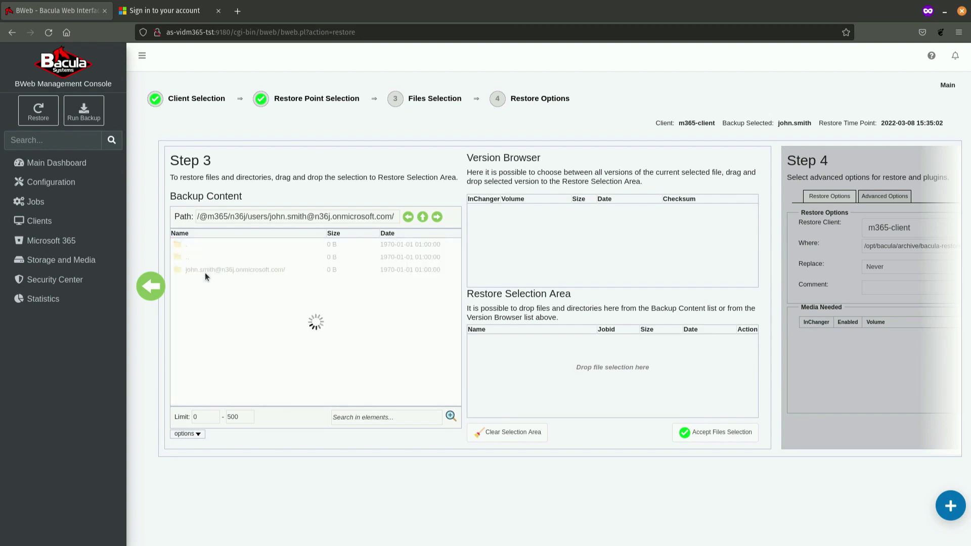
{"action": "left_click_drag", "start_coordinate": [201, 301], "coordinate": [523, 371]}
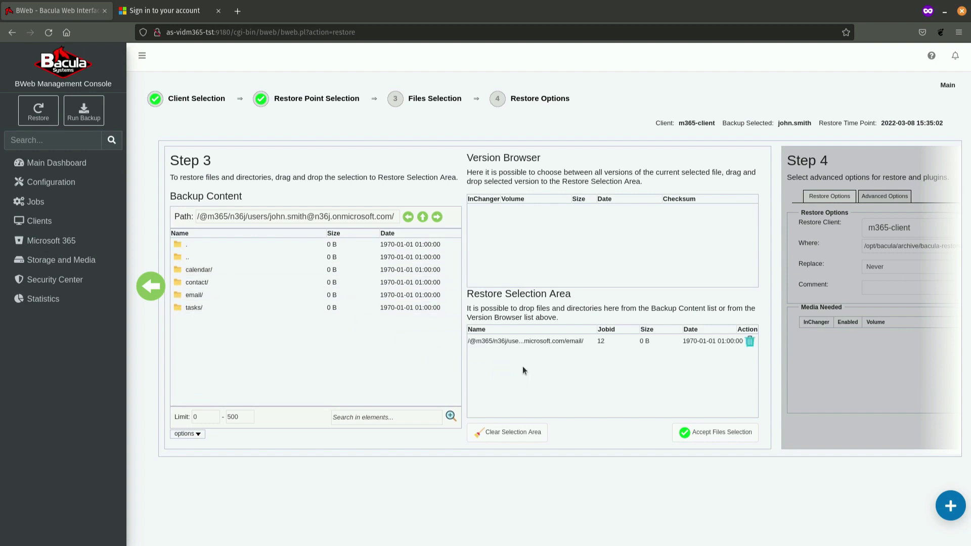
- Accept the email/ file selection, set the restore Where path to /, and view the M365 restore options
{"action": "left_click", "coordinate": [733, 433]}
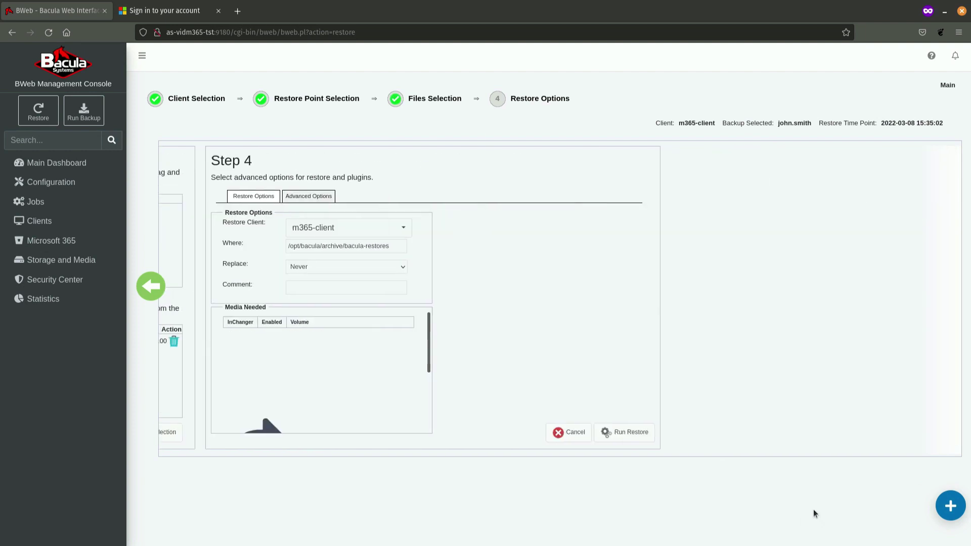
{"action": "left_click", "coordinate": [359, 250]}
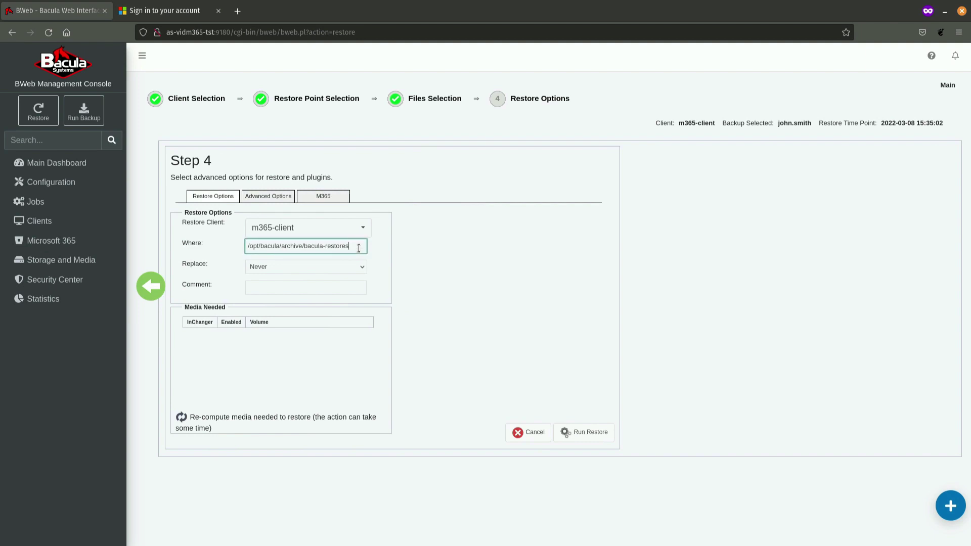
{"action": "left_click_drag", "start_coordinate": [359, 248], "coordinate": [203, 227]}
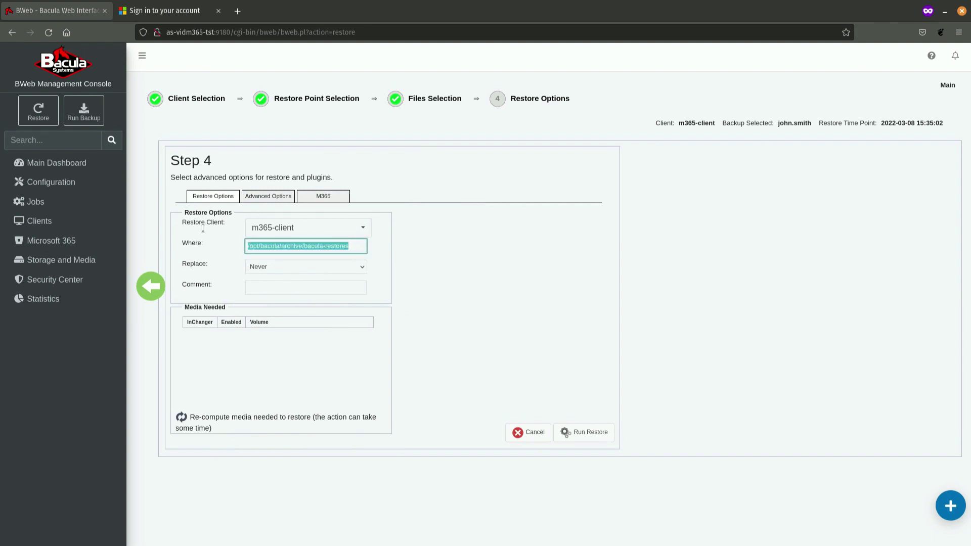
{"action": "type", "text": "/"}
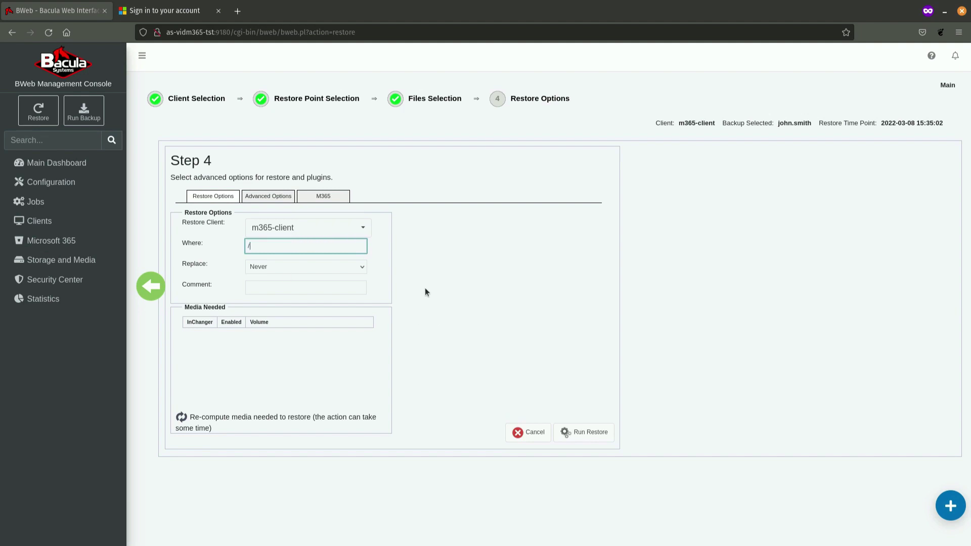
{"action": "left_click", "coordinate": [324, 199]}
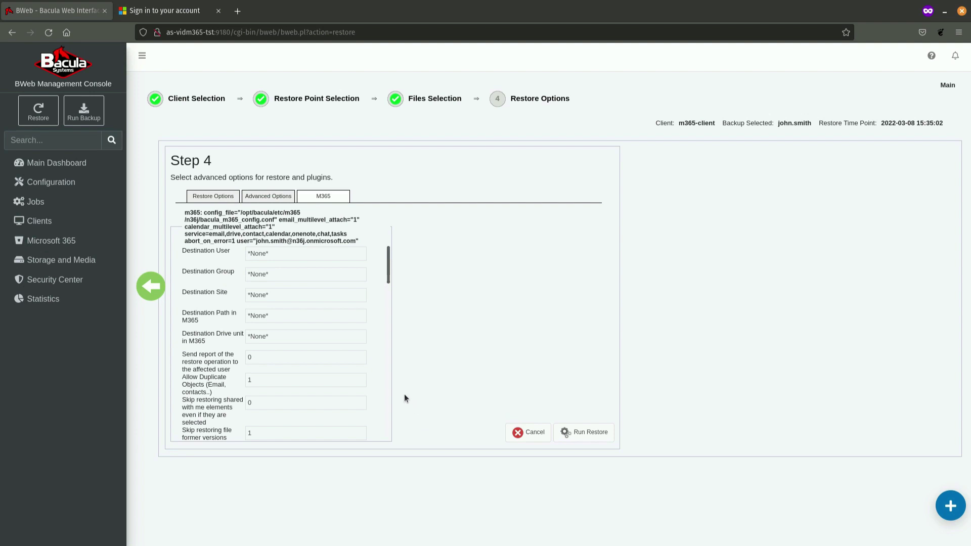
- Set Allow Duplicate Objects to 0 and launch the restore, which runs as job 13
{"action": "left_click_drag", "start_coordinate": [285, 379], "coordinate": [224, 375]}
{"action": "type", "text": "0"}
{"action": "left_click_drag", "start_coordinate": [183, 378], "coordinate": [204, 390]}
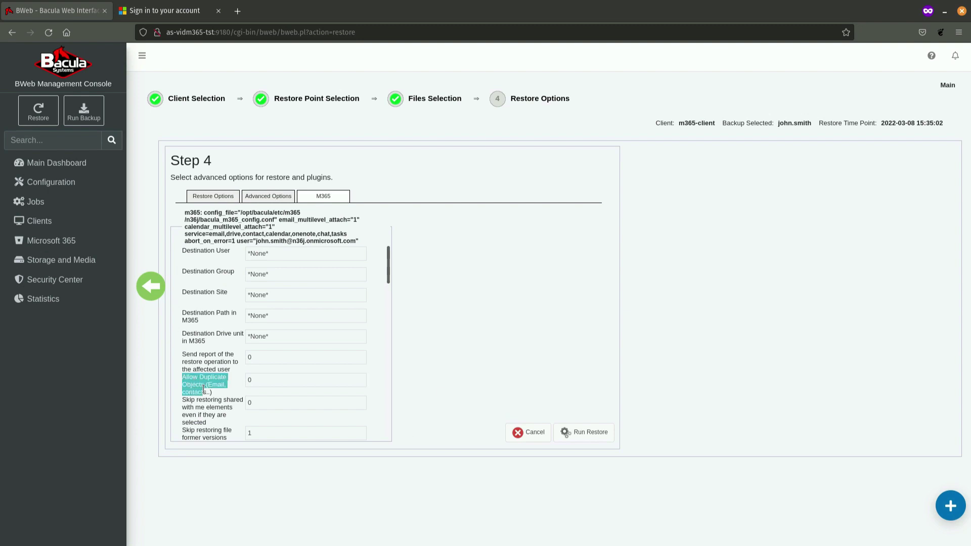
{"action": "left_click", "coordinate": [590, 433]}
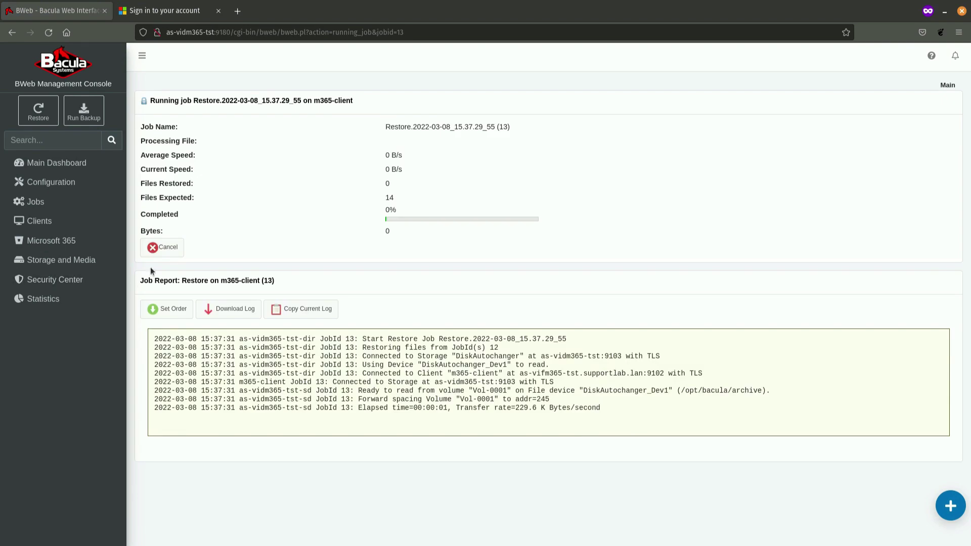
- Show the job 13 log newest first and confirm Restore OK with 14 of 14 files
{"action": "left_click", "coordinate": [169, 310]}
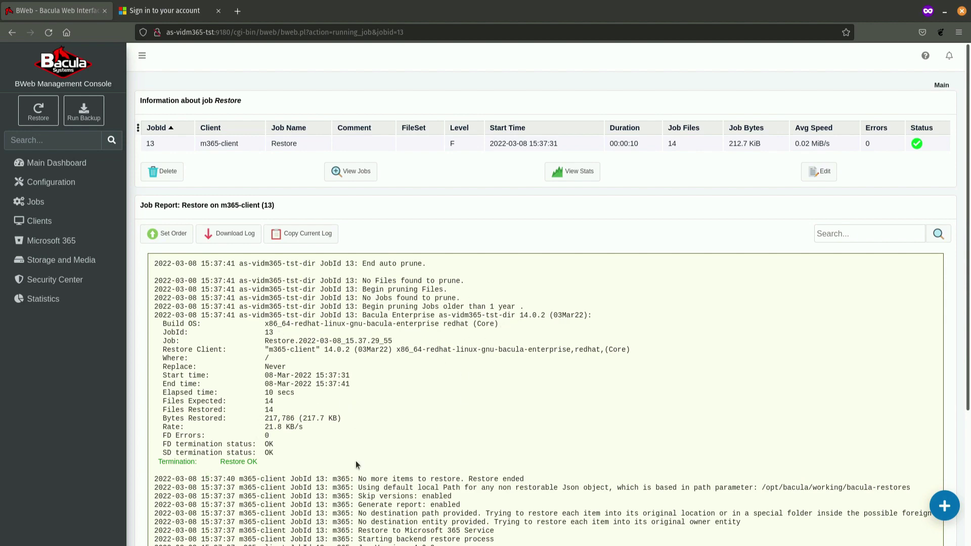
{"action": "scroll", "coordinate": [389, 478], "scroll_direction": "down", "scroll_amount": 3}
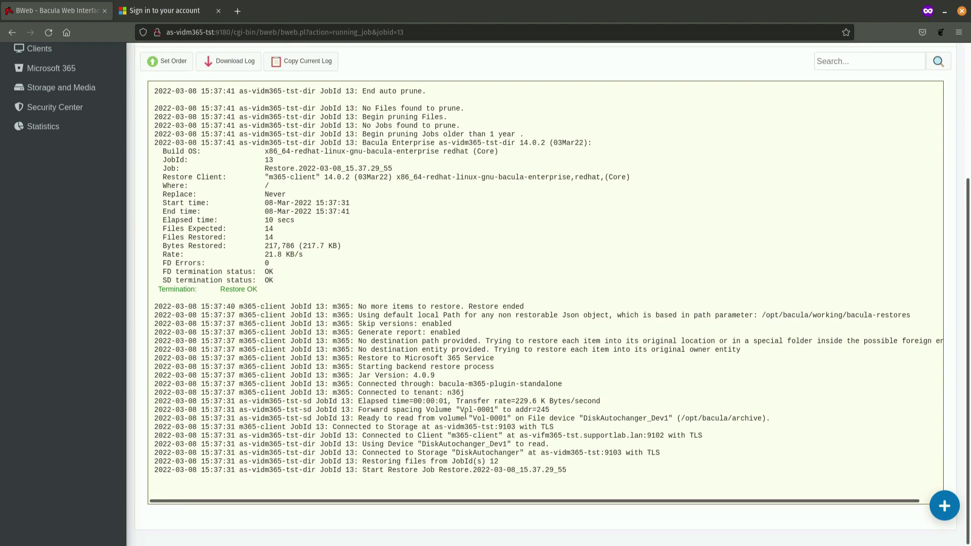